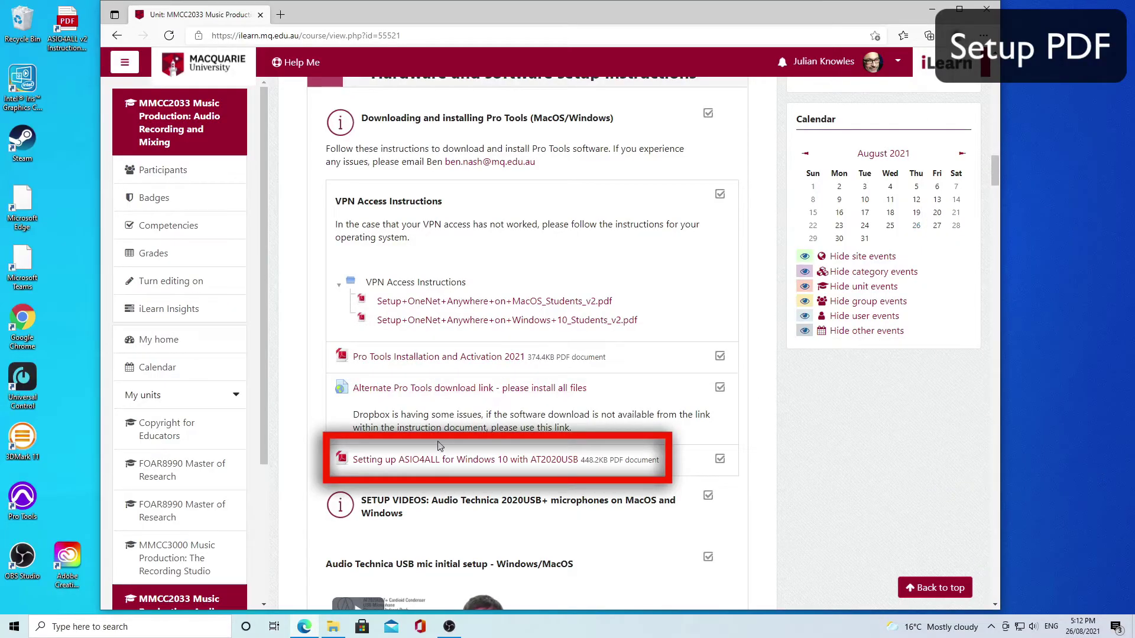
- Open the 'Setting up ASIO4ALL for Windows 10 with AT2020USB' PDF link on the iLearn page
{"action": "left_click", "coordinate": [399, 460]}
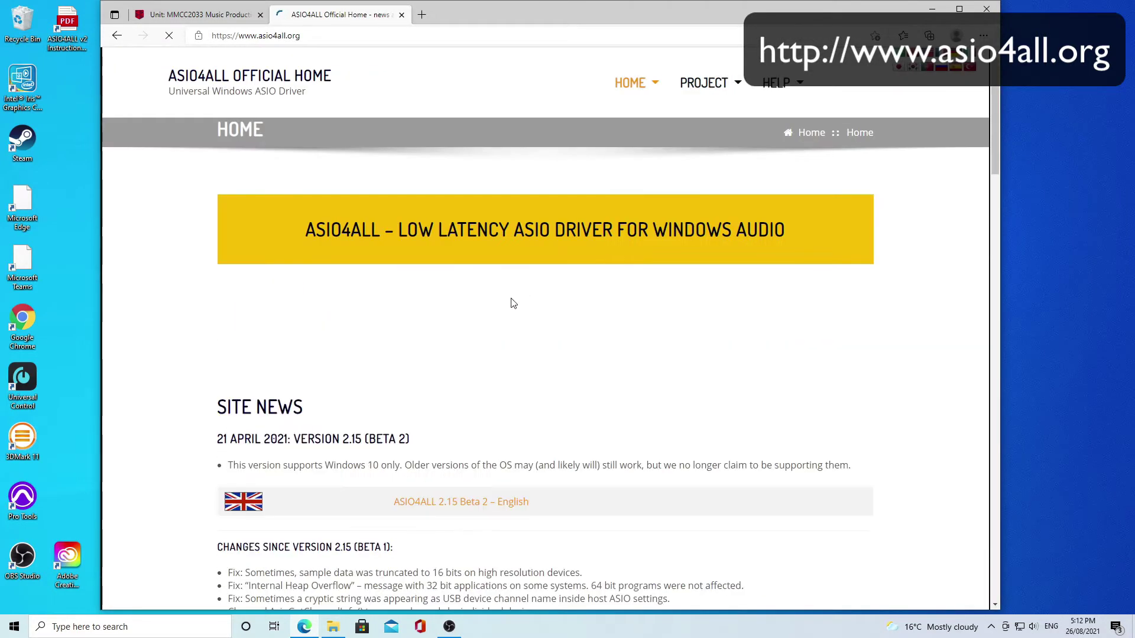
- Scroll to the 2.14 release entry and download ASIO4ALL_2_14_English.exe
{"action": "scroll", "coordinate": [573, 303], "scroll_direction": "down", "scroll_amount": 5}
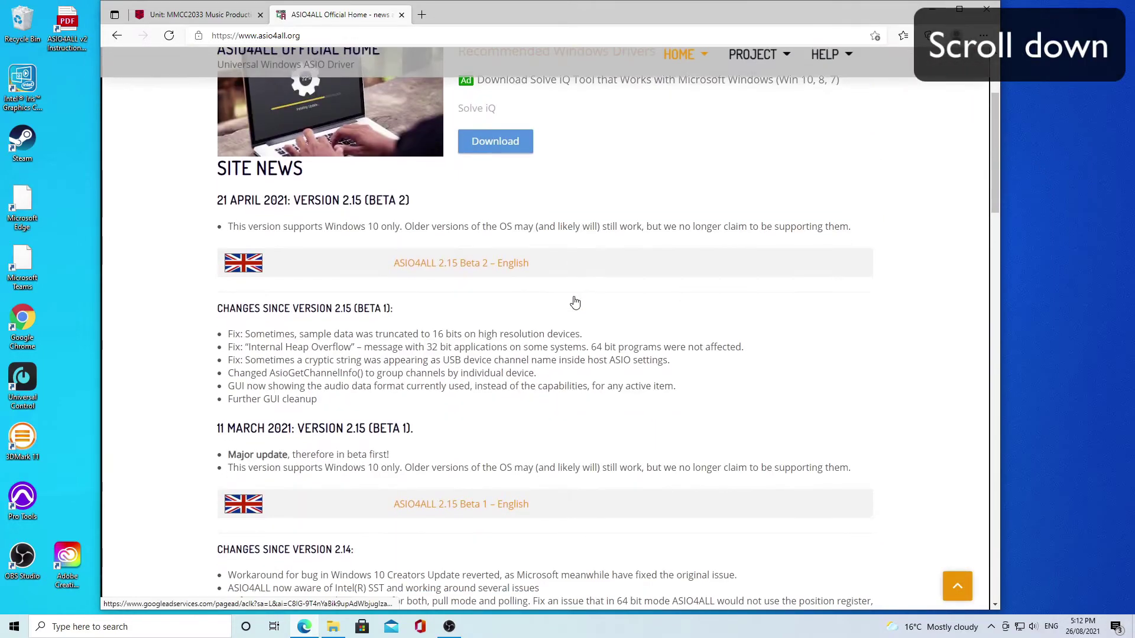
{"action": "scroll", "coordinate": [574, 303], "scroll_direction": "down", "scroll_amount": 15}
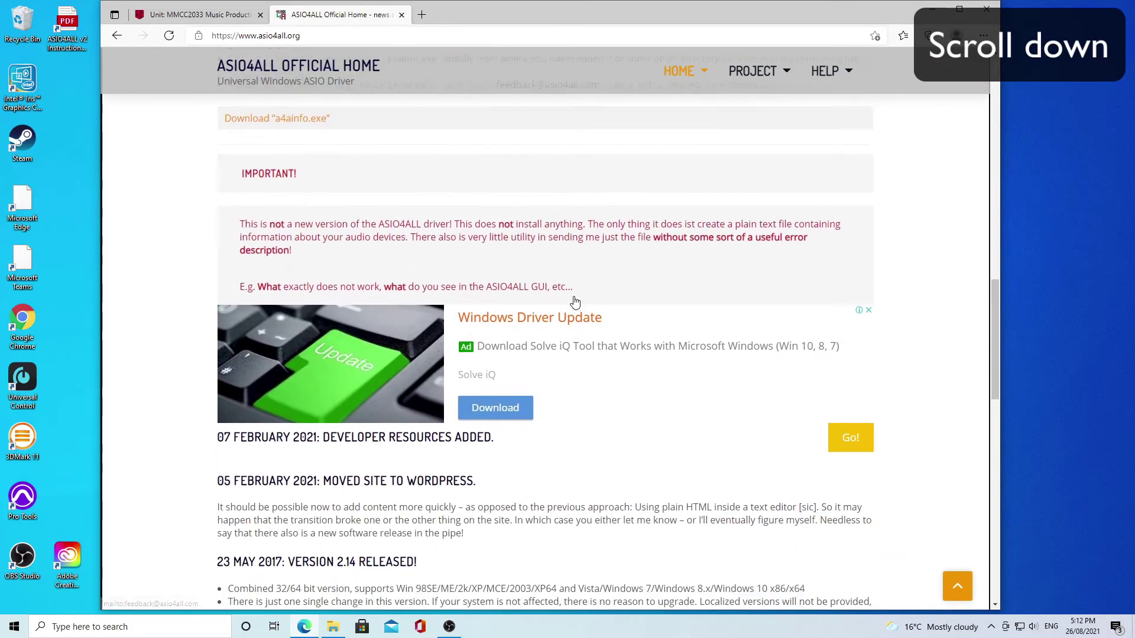
{"action": "scroll", "coordinate": [574, 302], "scroll_direction": "down", "scroll_amount": 7}
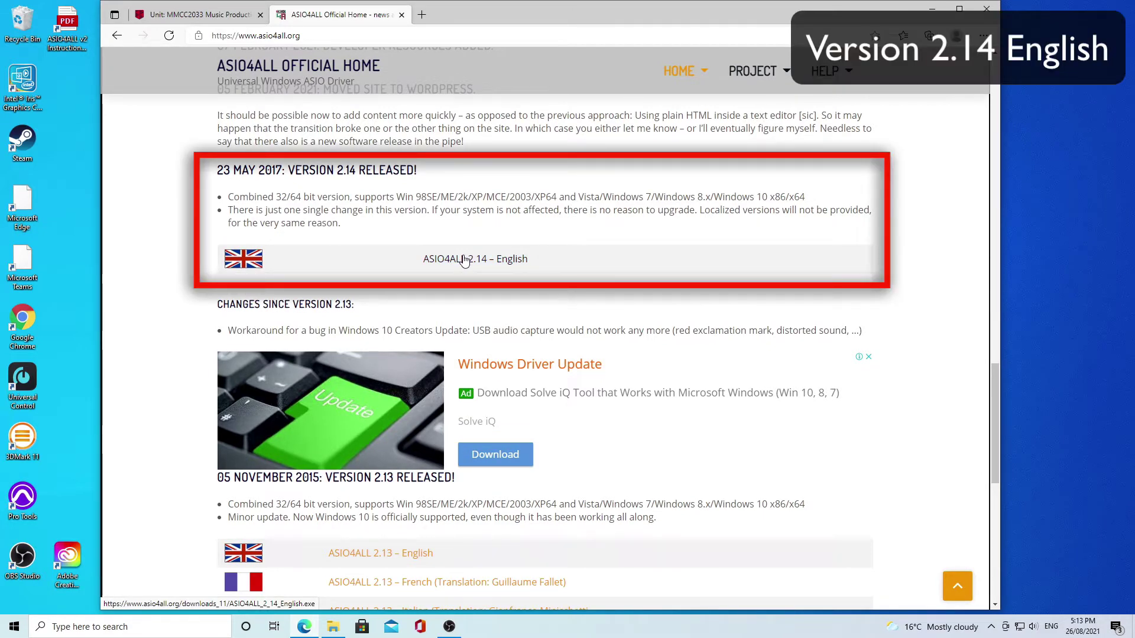
{"action": "left_click", "coordinate": [464, 261]}
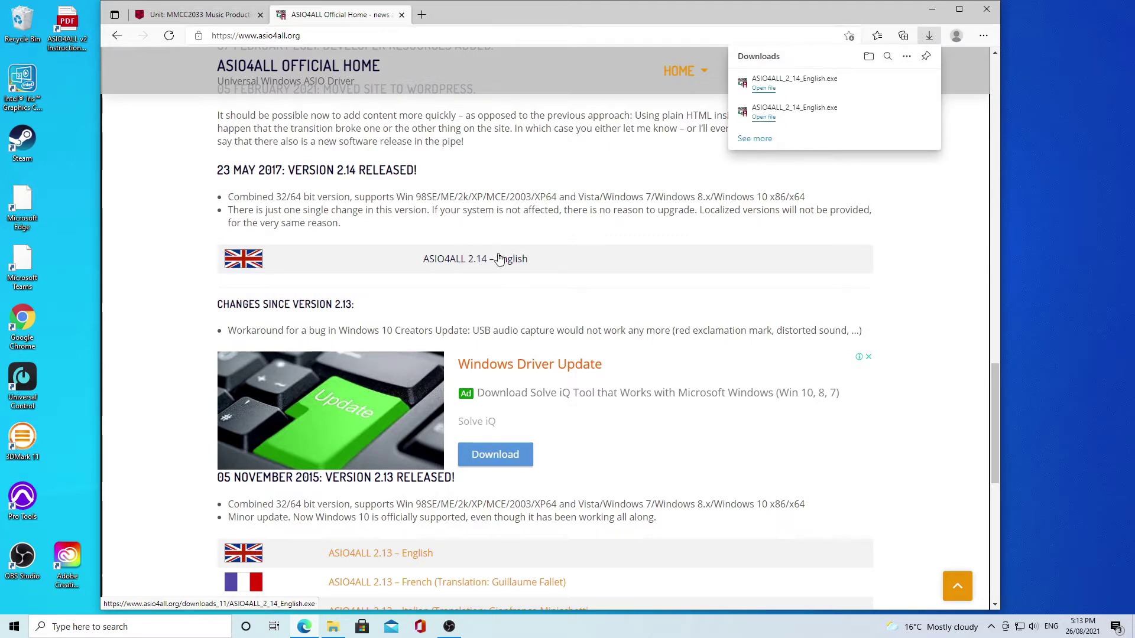
- Run the ASIO4ALL 2.14 installer, accept the licence, add Off-Line Settings, and install to the default folder
{"action": "left_click", "coordinate": [764, 89]}
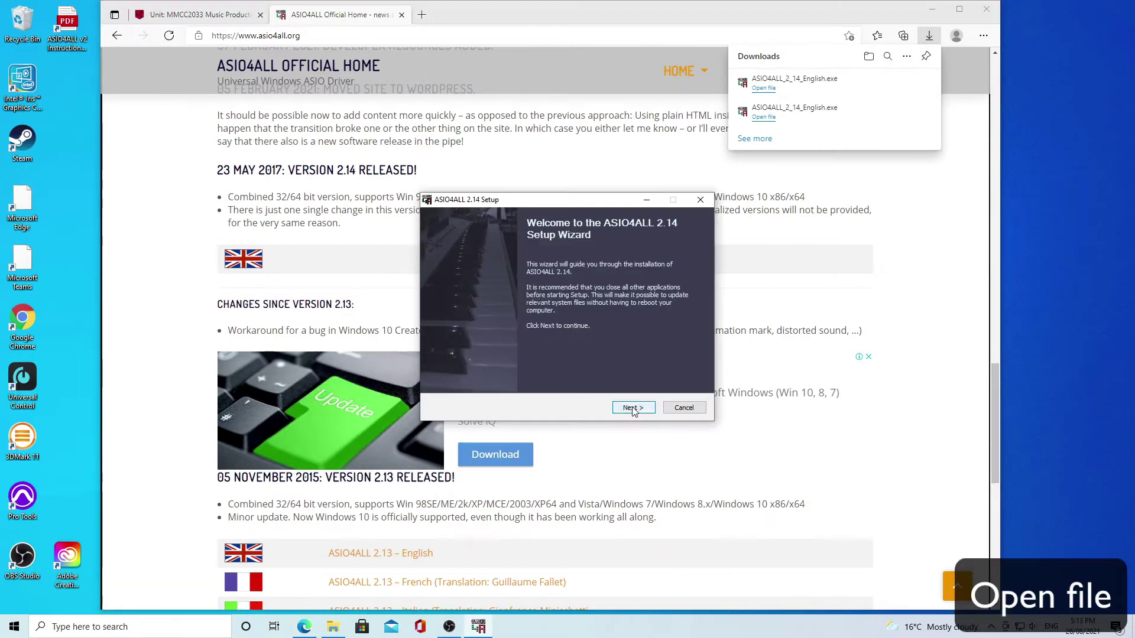
{"action": "left_click", "coordinate": [629, 415]}
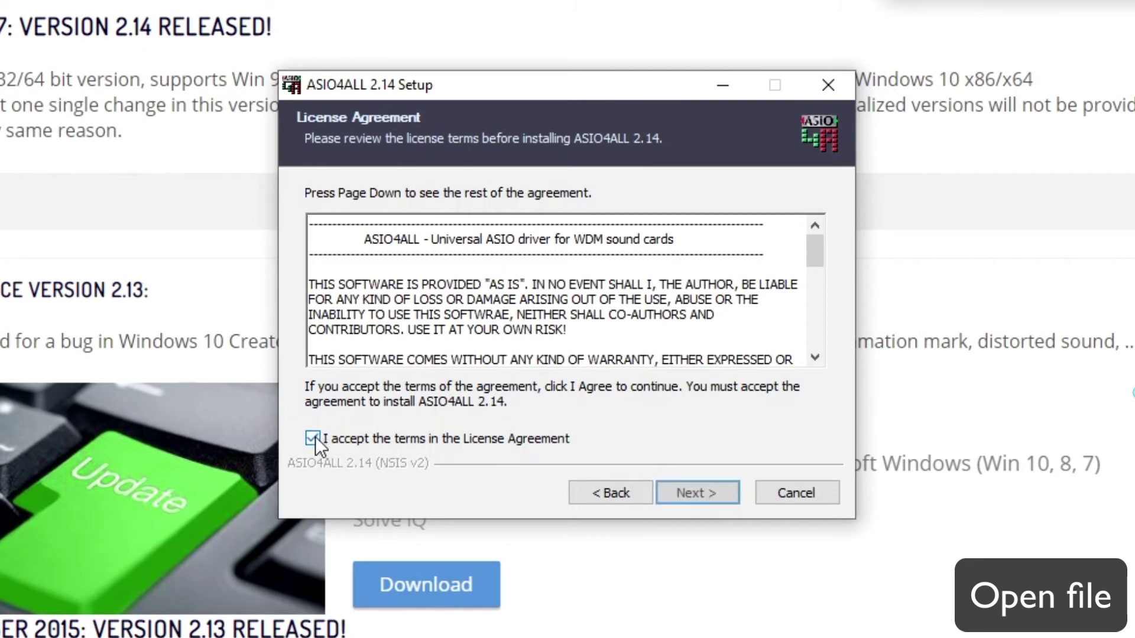
{"action": "left_click", "coordinate": [314, 437]}
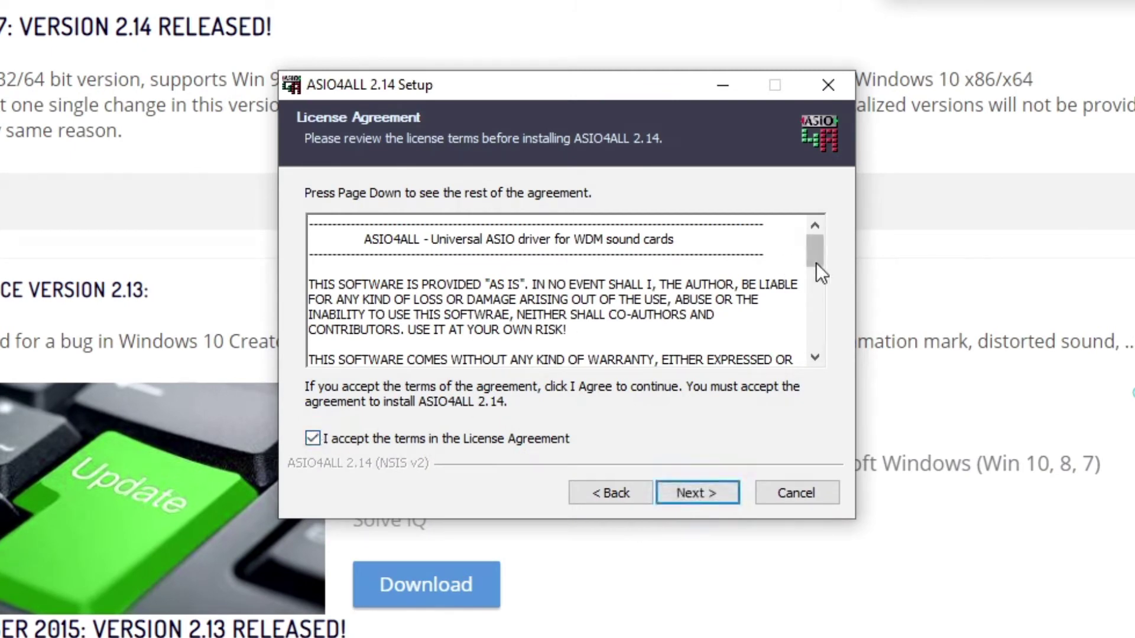
{"action": "left_click_drag", "start_coordinate": [816, 262], "coordinate": [784, 374]}
{"action": "left_click", "coordinate": [704, 498]}
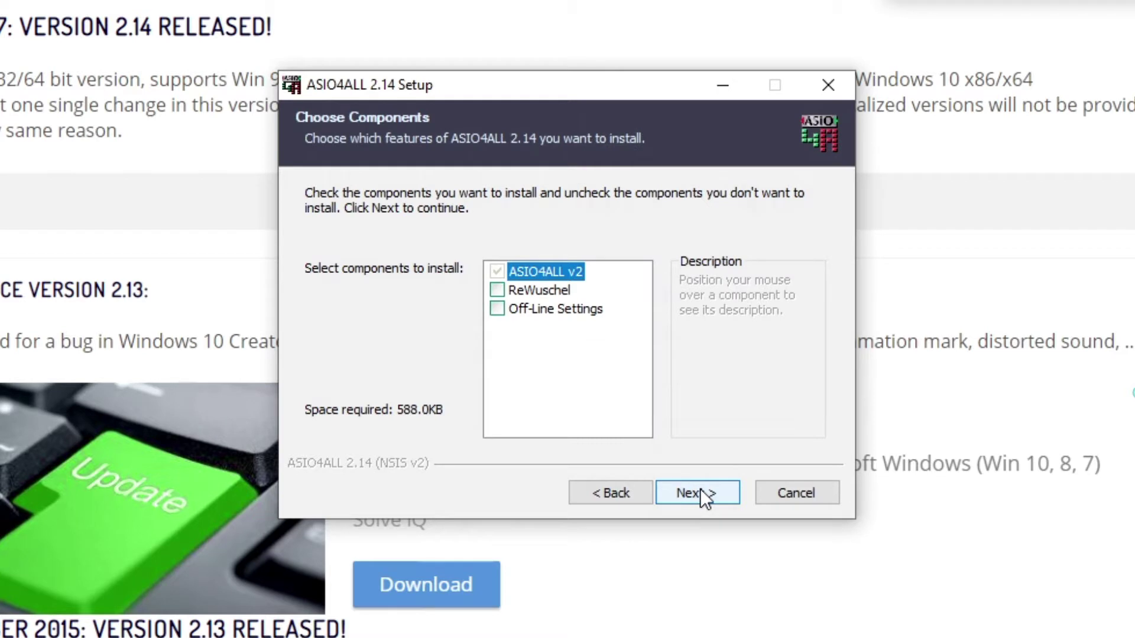
{"action": "left_click", "coordinate": [497, 309]}
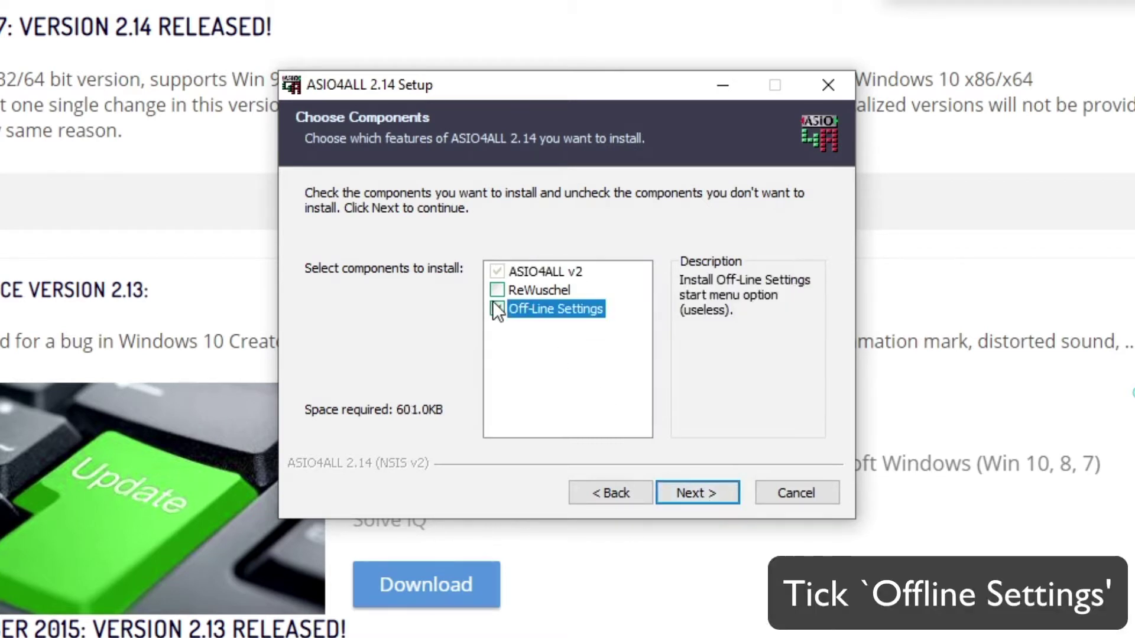
{"action": "left_click", "coordinate": [699, 488]}
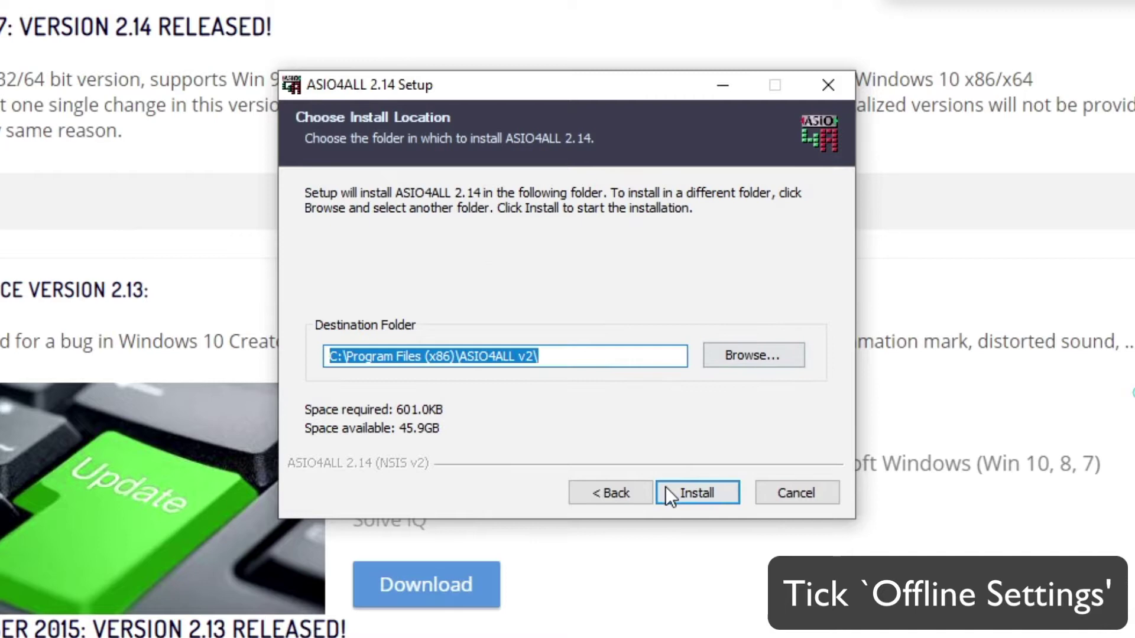
{"action": "left_click", "coordinate": [686, 488]}
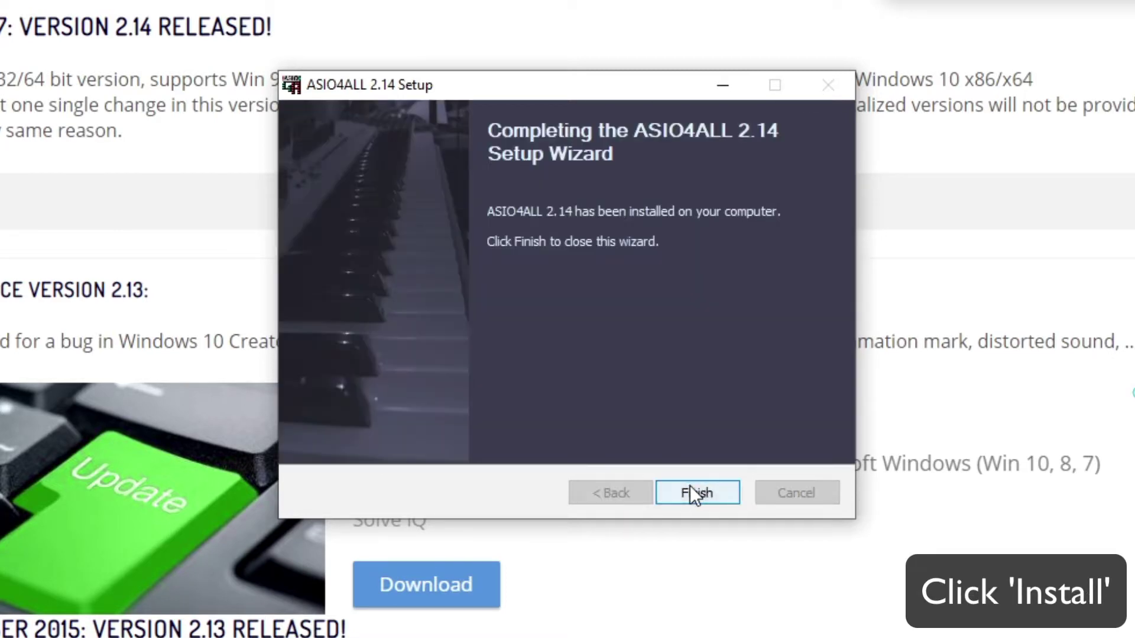
{"action": "left_click", "coordinate": [699, 493]}
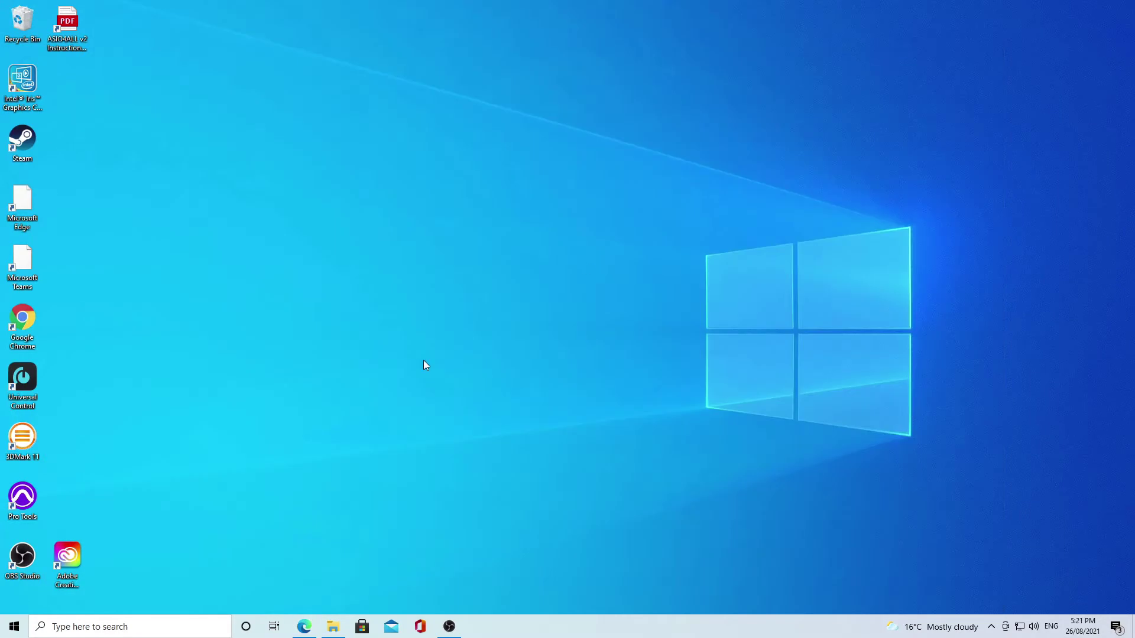
- Launch ASIO4ALL v2 Off-Line Settings from the ASIO4ALL v2 folder in the Start menu
{"action": "left_click", "coordinate": [14, 627]}
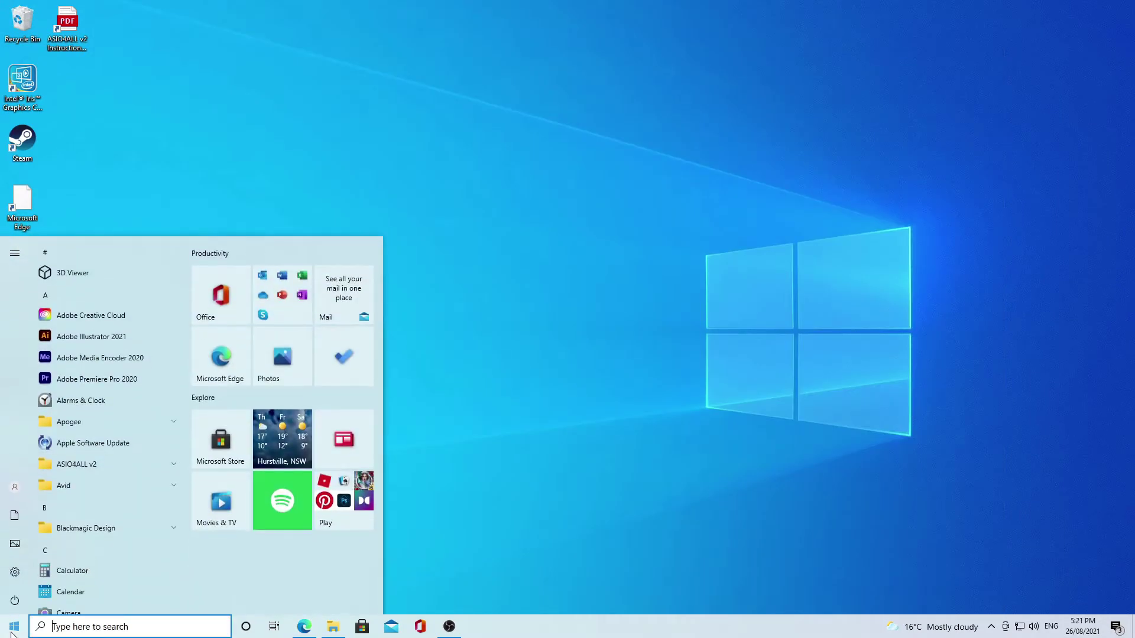
{"action": "left_click", "coordinate": [174, 465]}
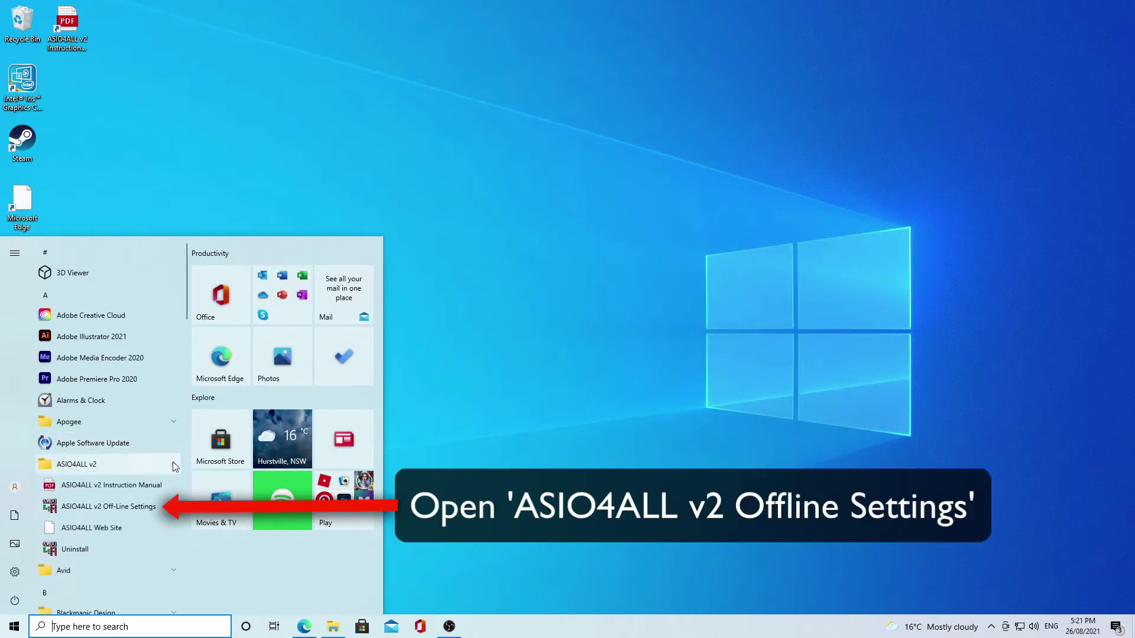
{"action": "left_click", "coordinate": [110, 507]}
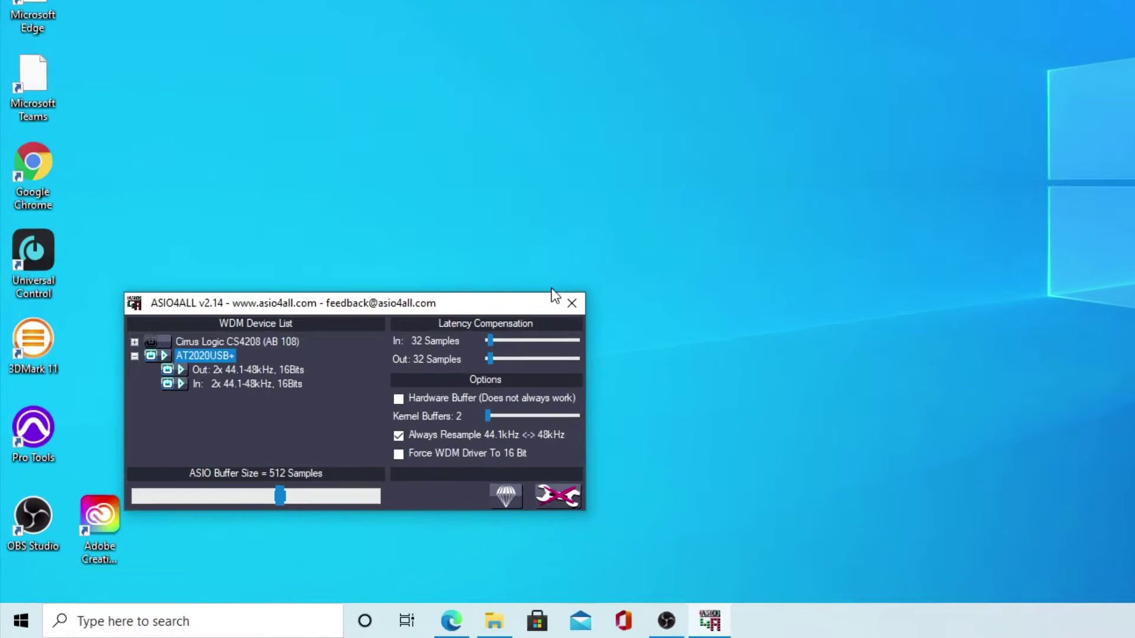
- Disable the Cirrus Logic CS4208 device and enable Always Resample 44.1kHz <-> 48kHz in advanced view
{"action": "left_click_drag", "start_coordinate": [538, 275], "coordinate": [559, 165]}
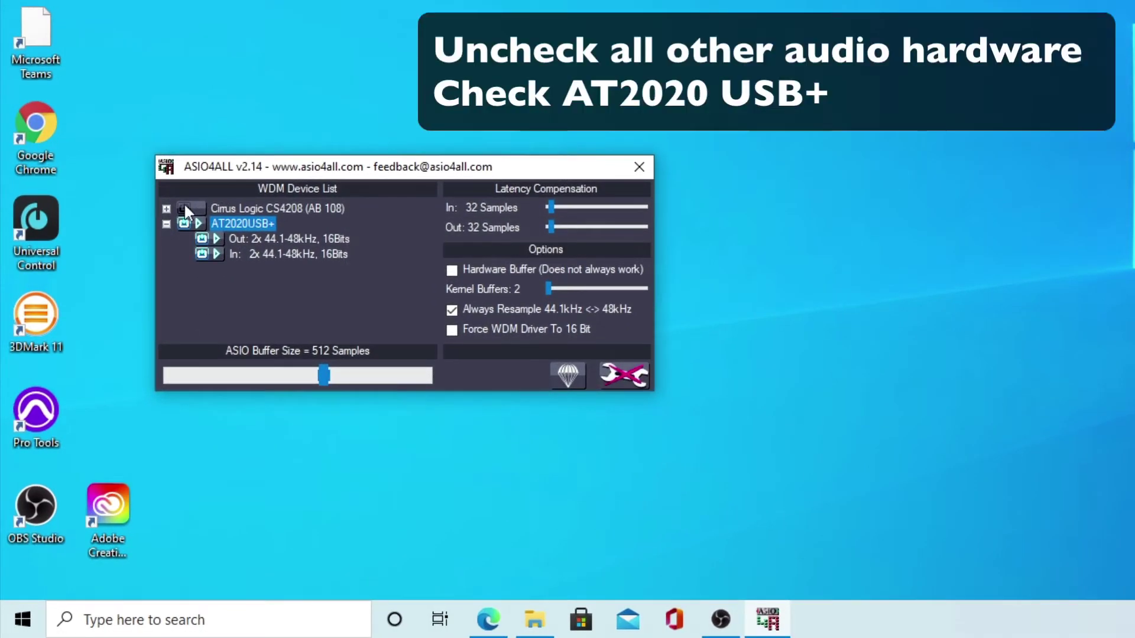
{"action": "left_click", "coordinate": [183, 208]}
{"action": "left_click", "coordinate": [452, 310]}
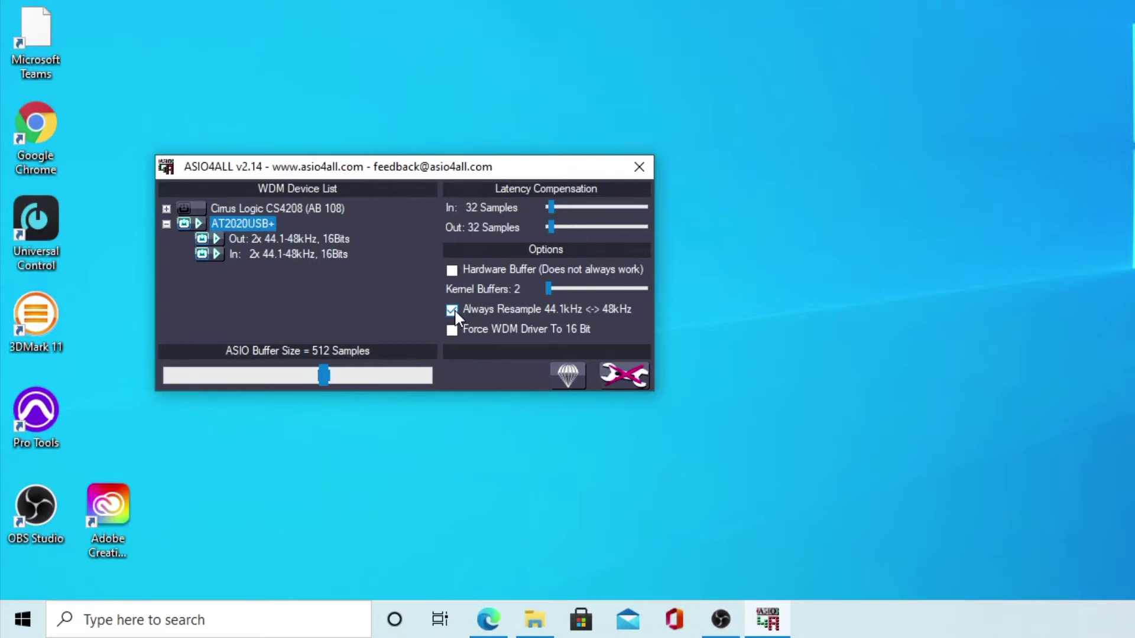
{"action": "left_click", "coordinate": [624, 375]}
{"action": "left_click", "coordinate": [623, 376]}
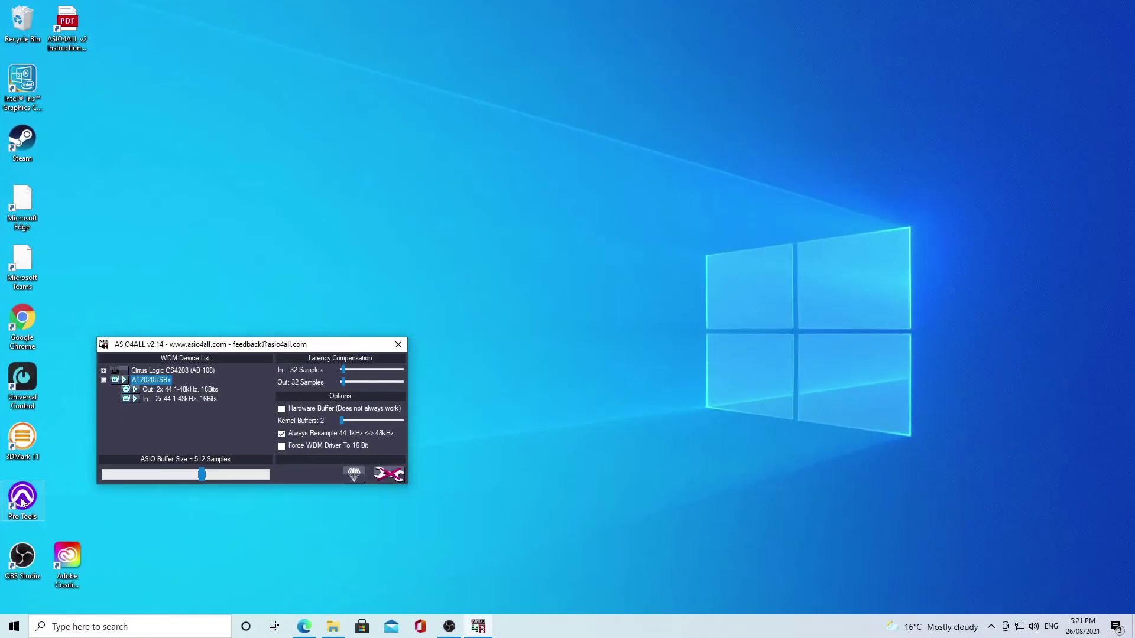
- Launch Pro Tools and enter the session name 'TESTING ASIO SETUP_AT2020' in the Dashboard
{"action": "double_click", "coordinate": [22, 501]}
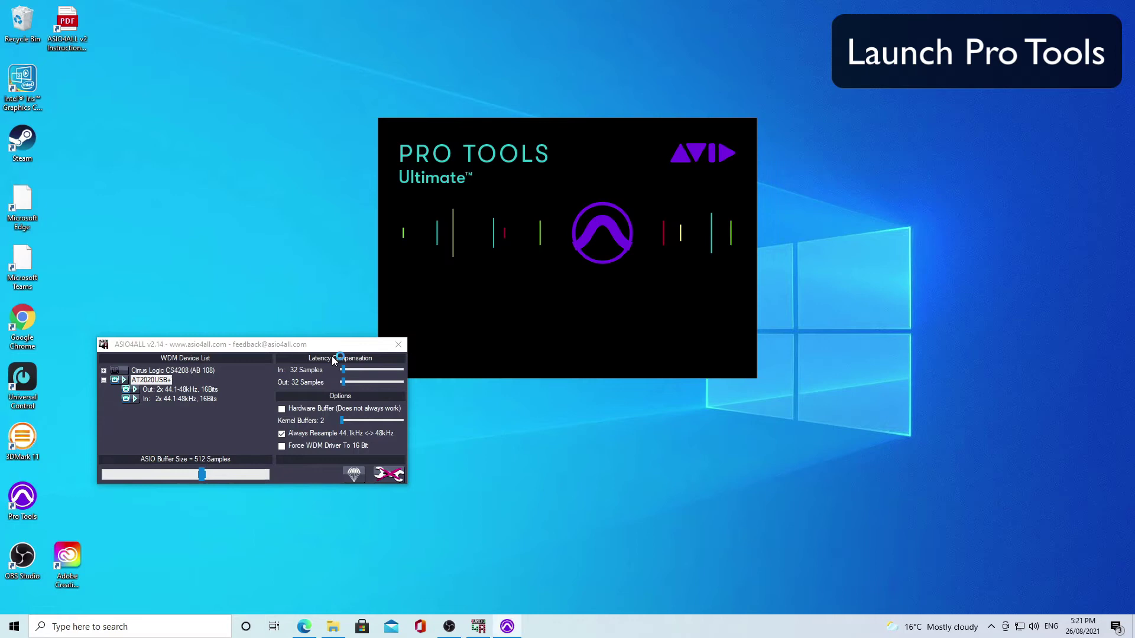
{"action": "left_click_drag", "start_coordinate": [330, 351], "coordinate": [301, 426]}
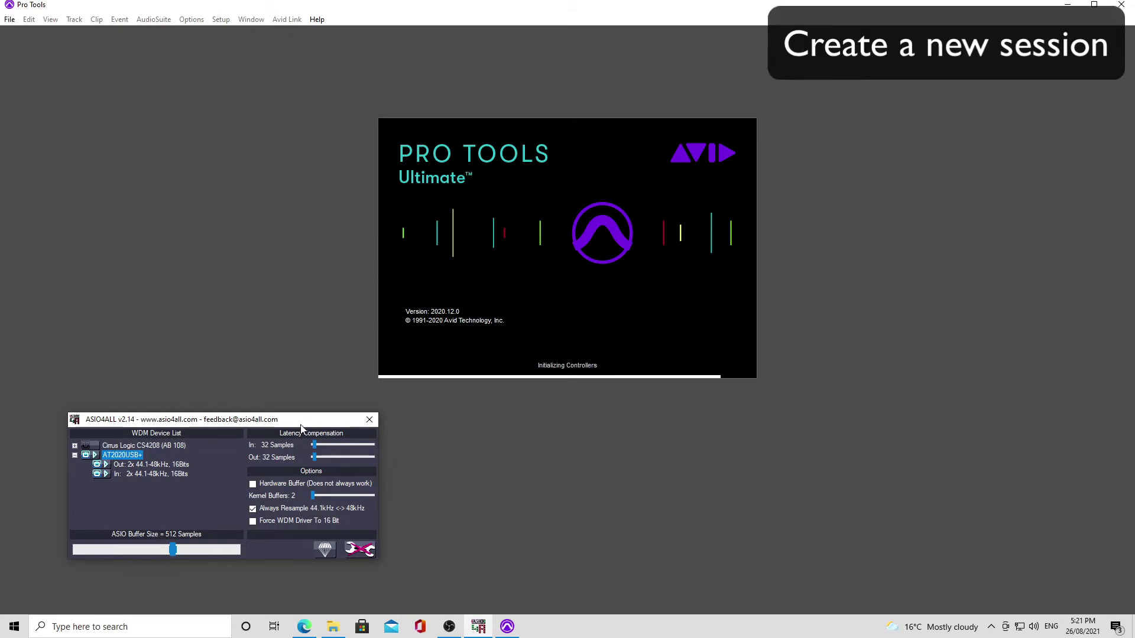
{"action": "type", "text": "TESTING ASIO SETUP"}
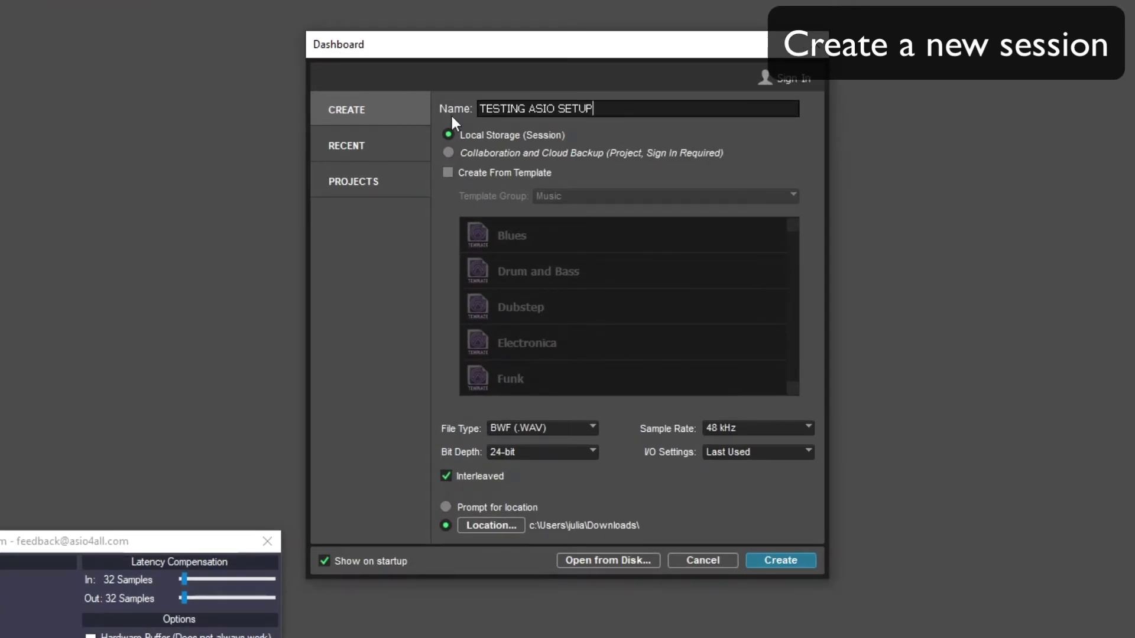
{"action": "type", "text": "_AT20"}
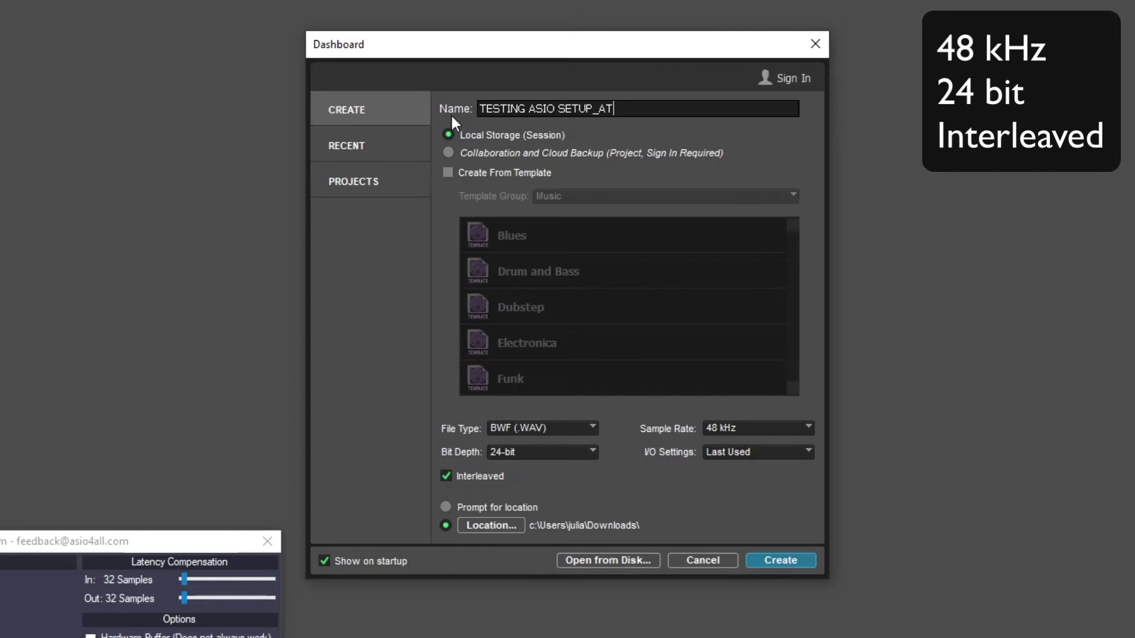
{"action": "type", "text": "20"}
- Create the TESTING ASIO SETUP_AT2020 session as BWF (.WAV), 24-bit, 48 kHz, interleaved
{"action": "left_click", "coordinate": [776, 562]}
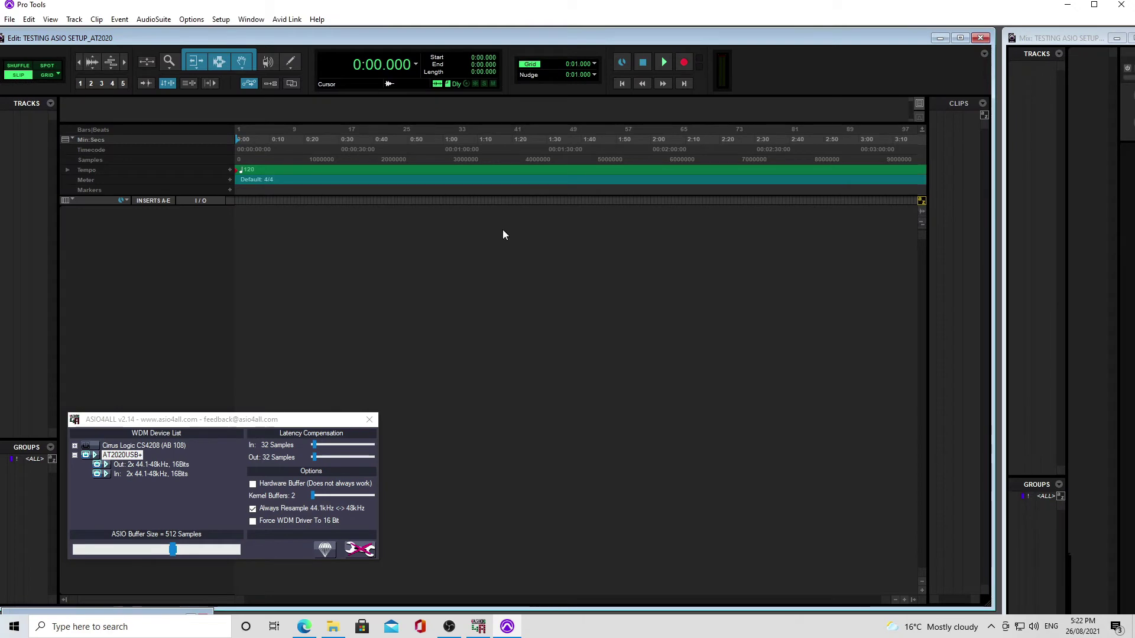
- Close the ASIO4ALL panel and select ASIO4ALL v2 as the Playback Engine, accepting the session reopen
{"action": "left_click", "coordinate": [368, 420]}
{"action": "left_click", "coordinate": [369, 420]}
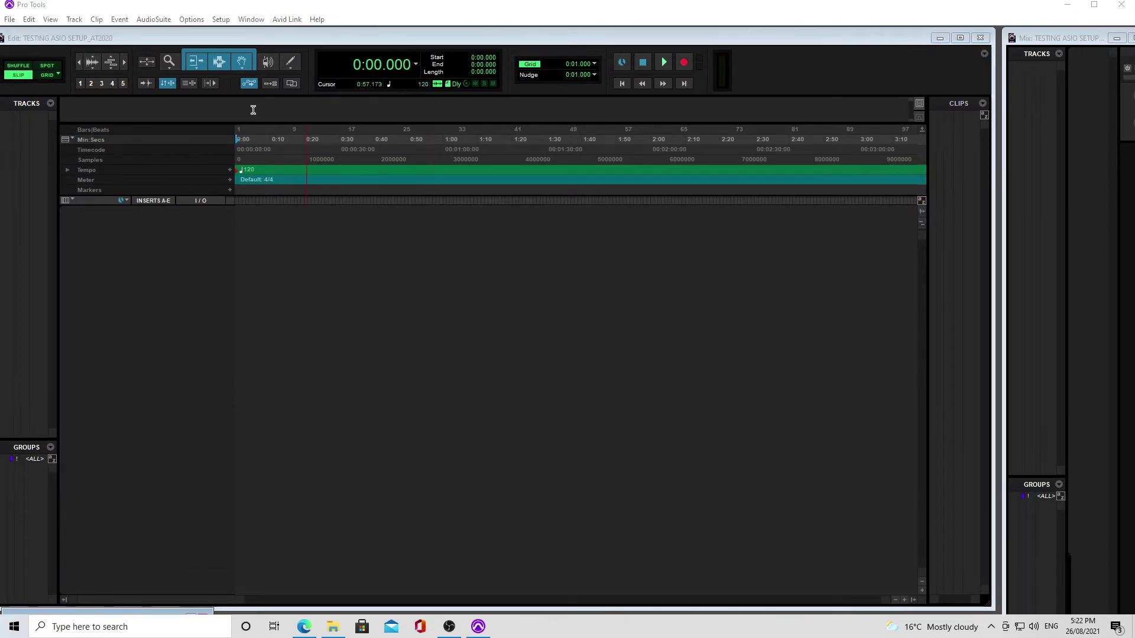
{"action": "left_click", "coordinate": [220, 19]}
{"action": "left_click", "coordinate": [236, 43]}
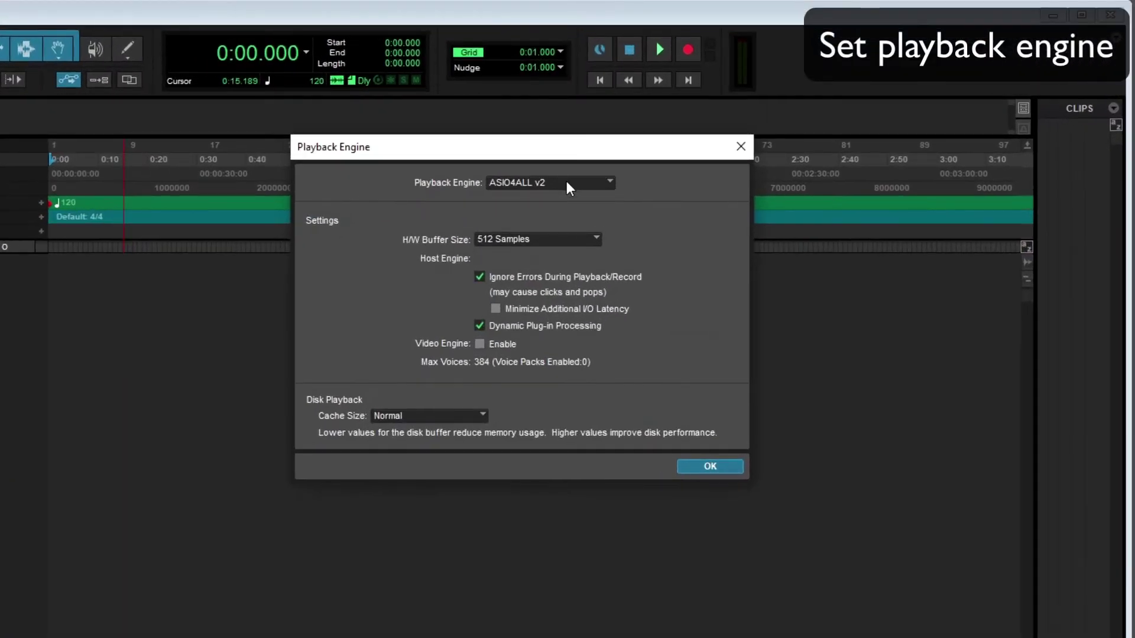
{"action": "left_click", "coordinate": [581, 169]}
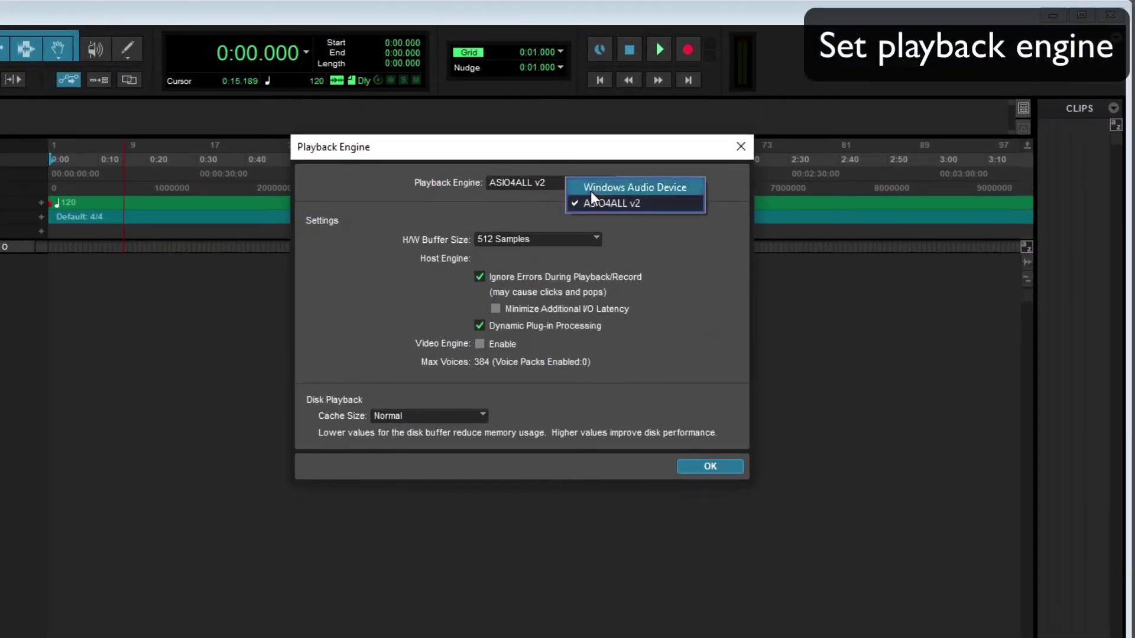
{"action": "left_click", "coordinate": [605, 203]}
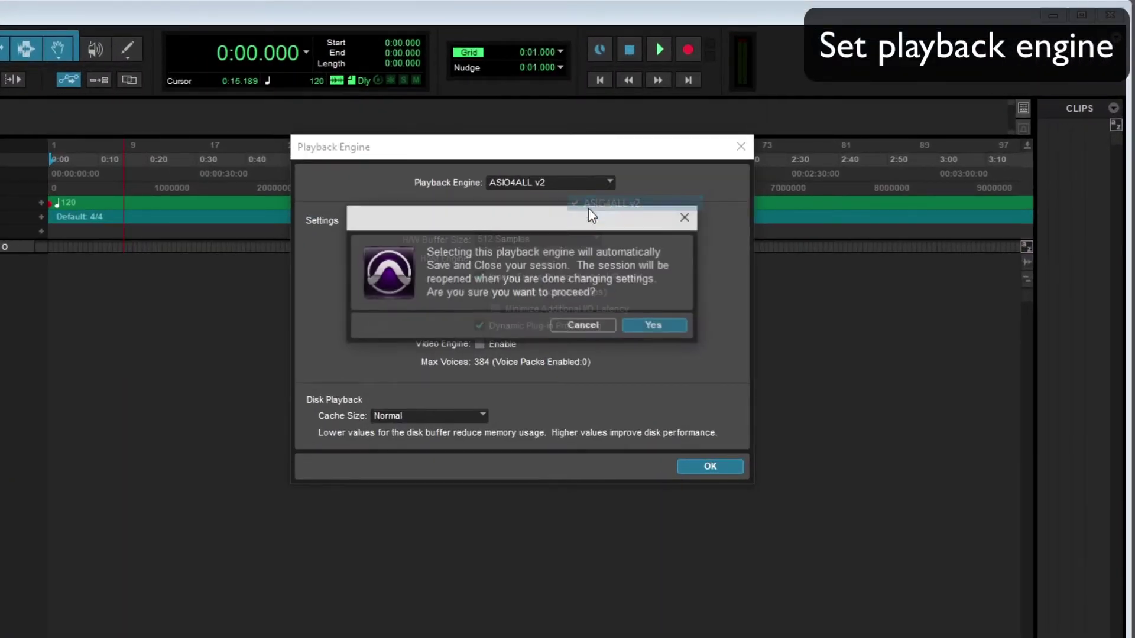
{"action": "left_click", "coordinate": [651, 326]}
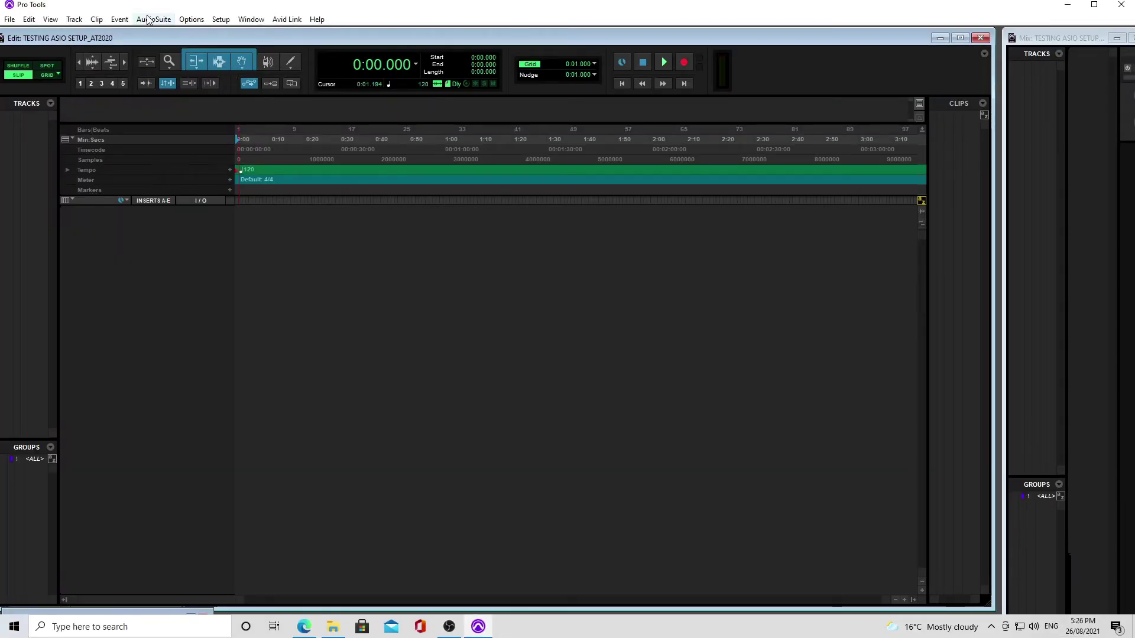
{"action": "left_click", "coordinate": [74, 19]}
- Add one mono audio track named 'AT2020 test'
{"action": "left_click", "coordinate": [77, 33]}
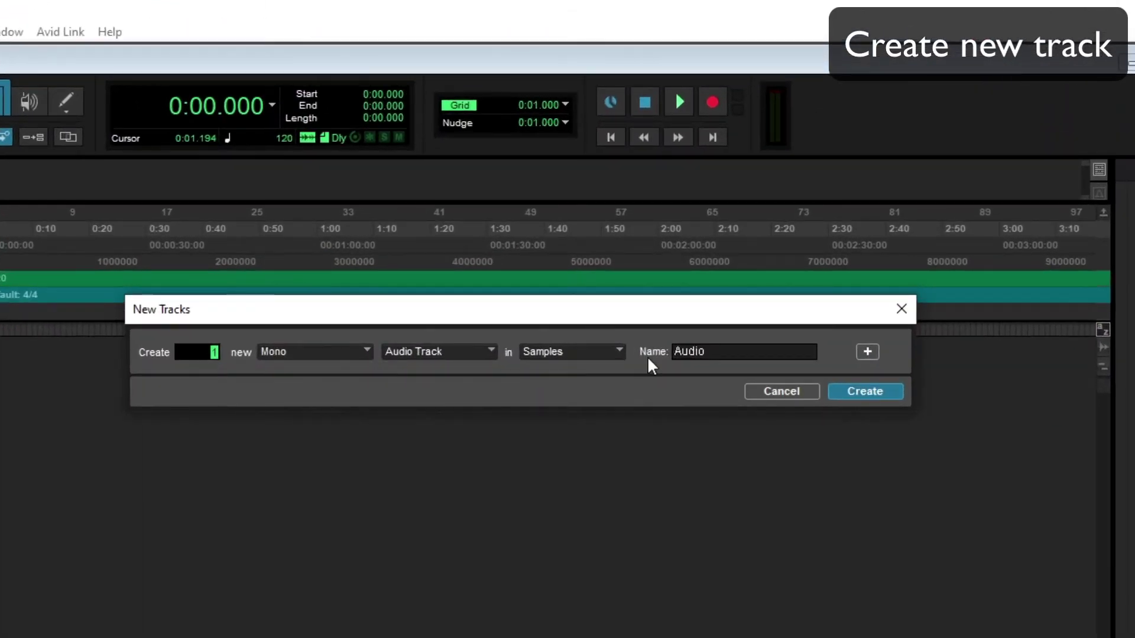
{"action": "double_click", "coordinate": [731, 354]}
{"action": "type", "text": "AT"}
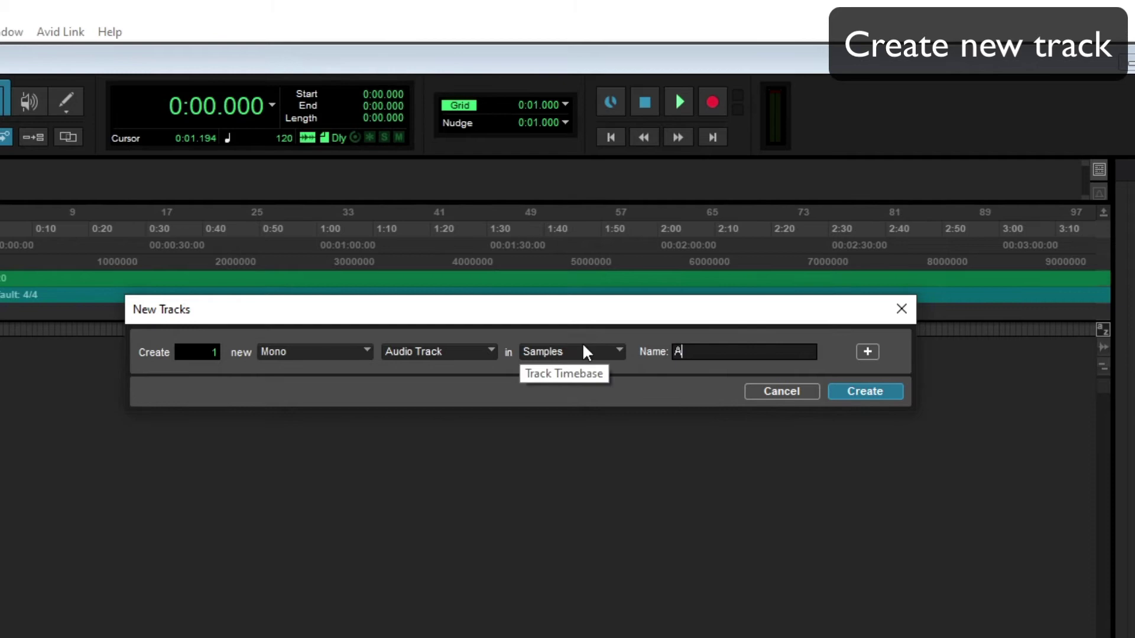
{"action": "type", "text": "2020 test"}
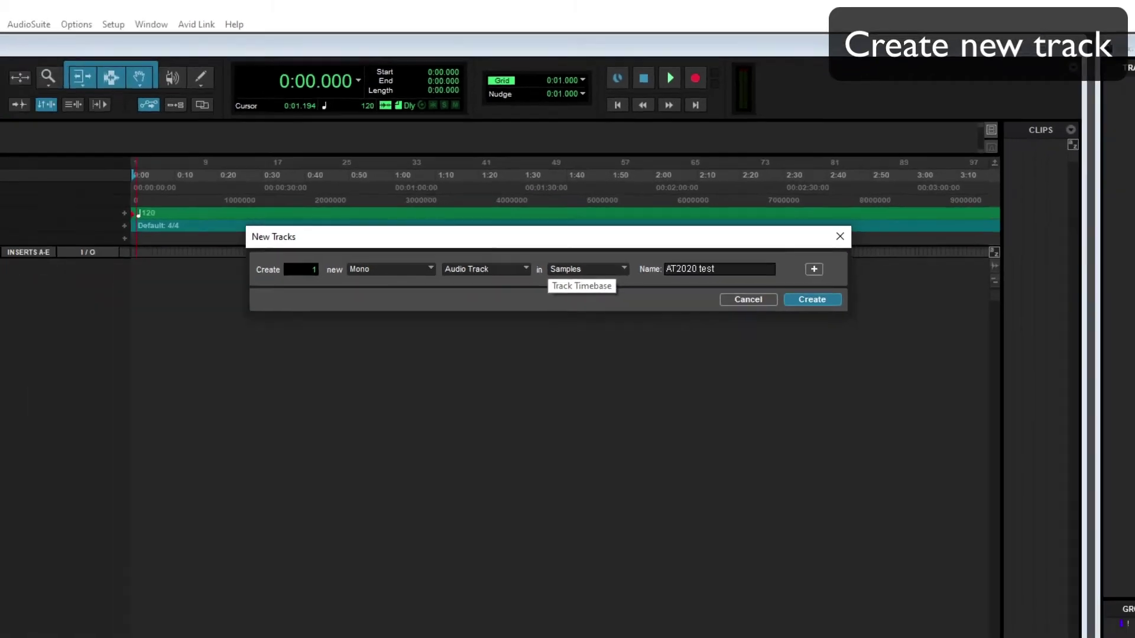
{"action": "key", "text": "Return"}
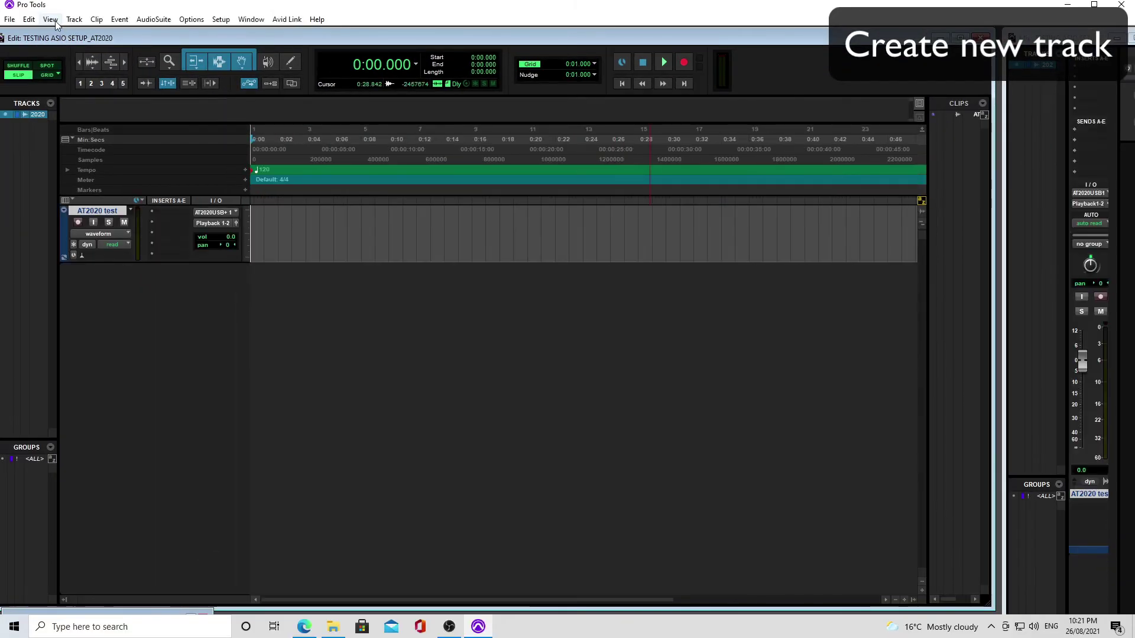
- Show the I/O view and set the track input to AT2020USB+ 1
{"action": "left_click", "coordinate": [50, 19]}
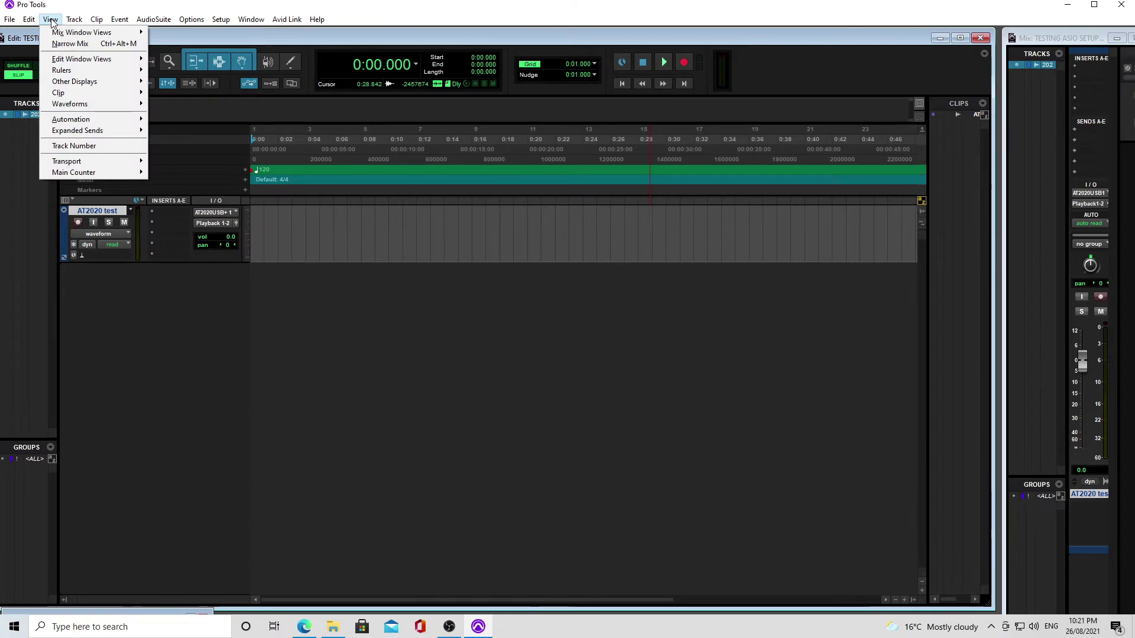
{"action": "mouse_move", "coordinate": [95, 59]}
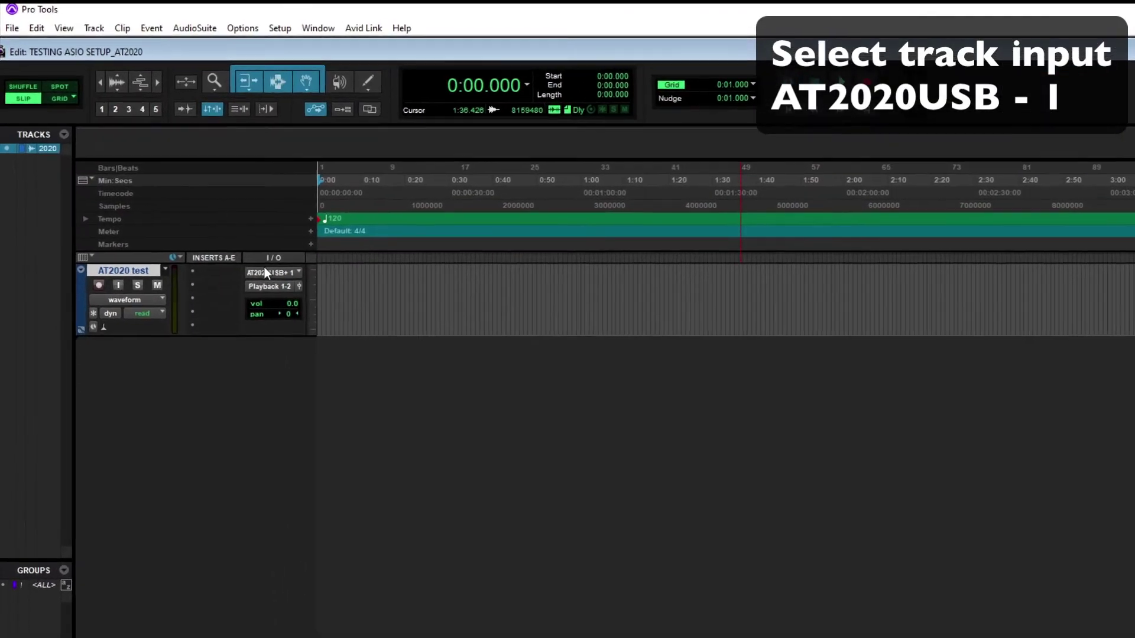
{"action": "left_click", "coordinate": [220, 219]}
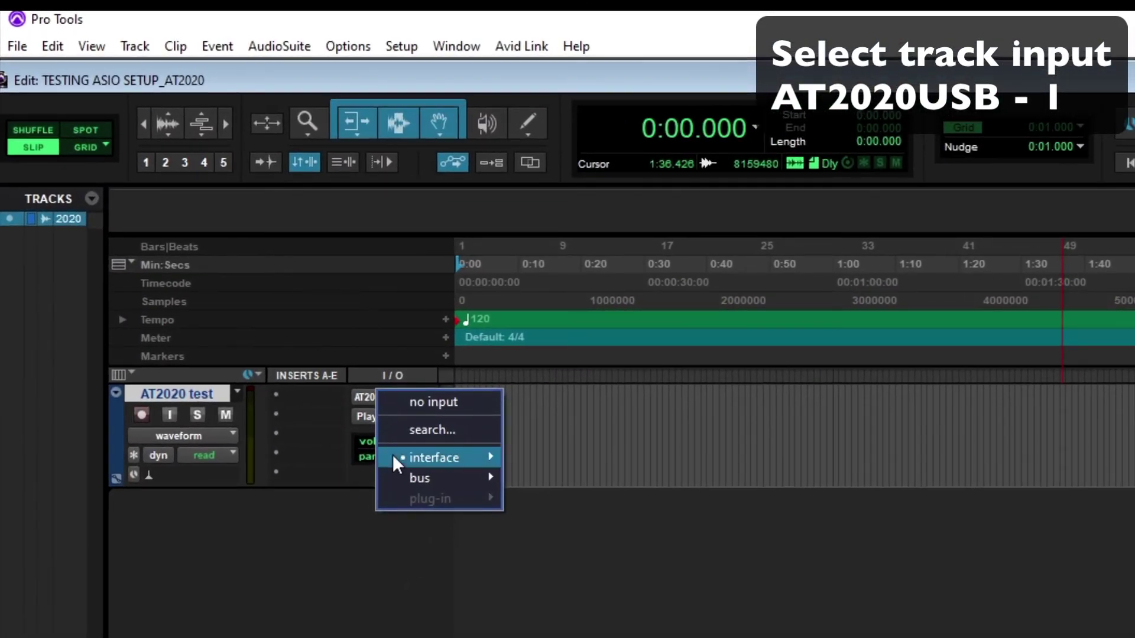
{"action": "mouse_move", "coordinate": [395, 459]}
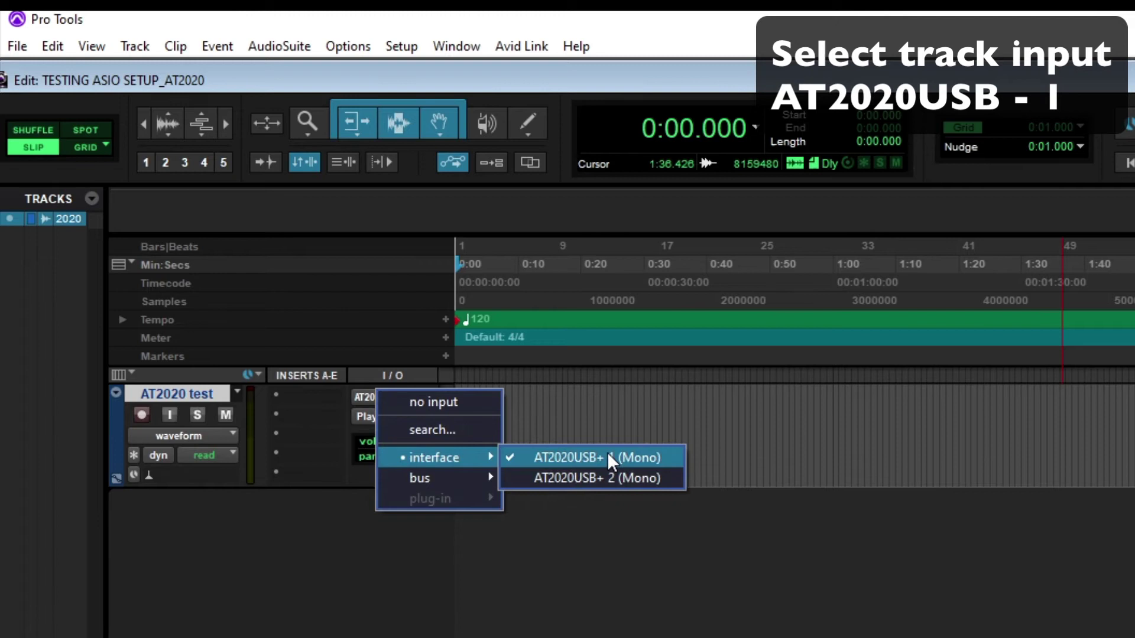
{"action": "left_click", "coordinate": [259, 477]}
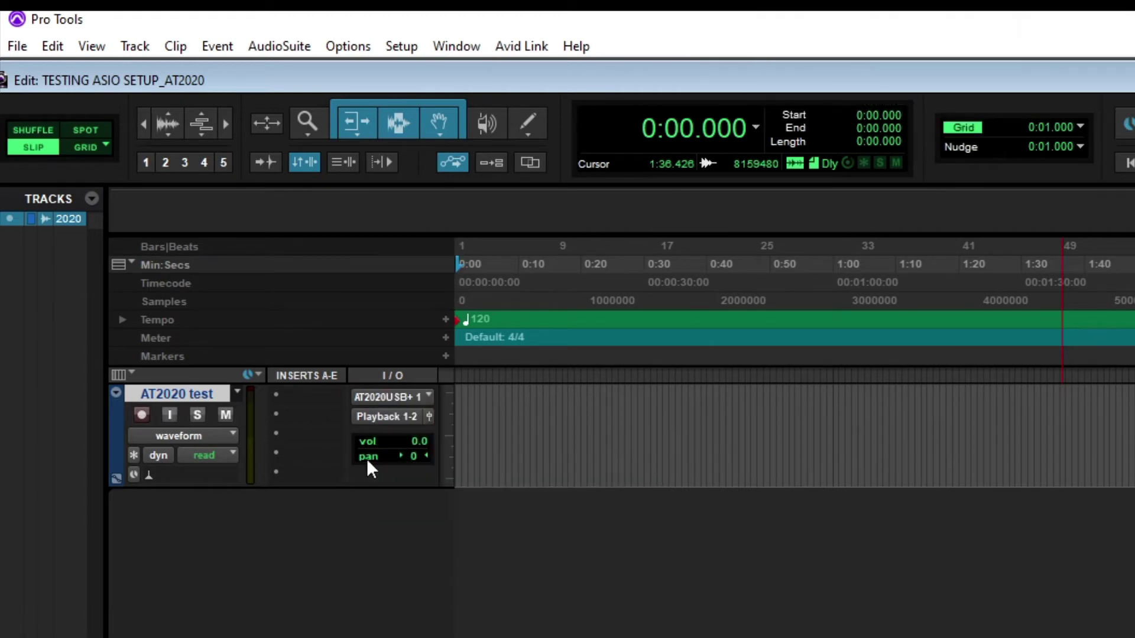
{"action": "left_click", "coordinate": [364, 412]}
- Keep output on Playback 1-2, record-arm AT2020 test, and set its meter to Pro Tools Classic
{"action": "mouse_move", "coordinate": [385, 474]}
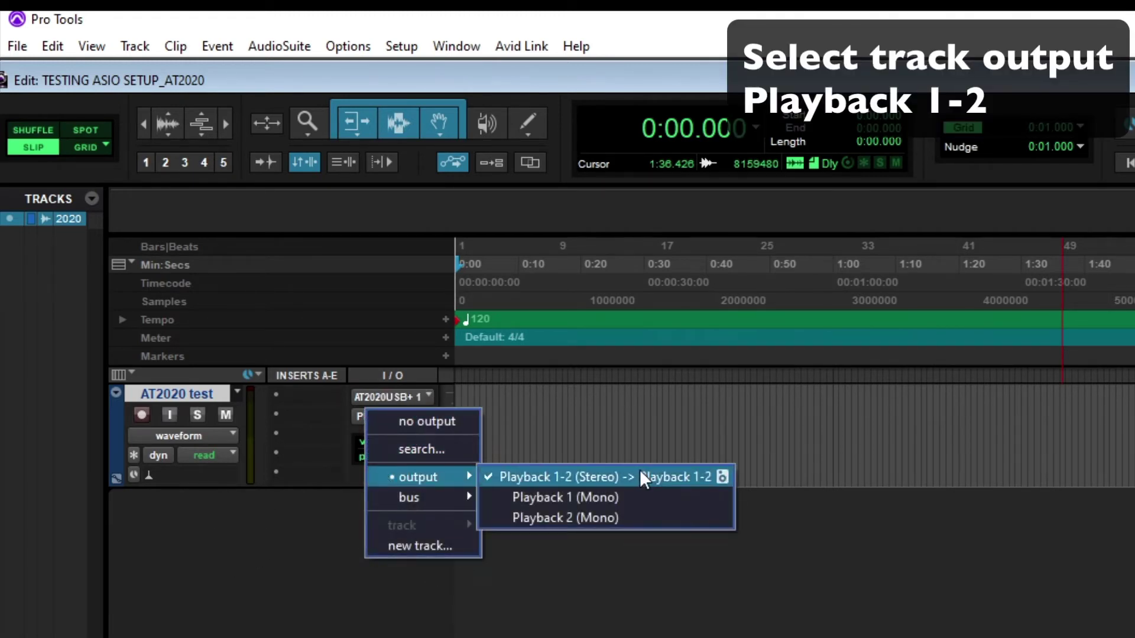
{"action": "left_click", "coordinate": [198, 624]}
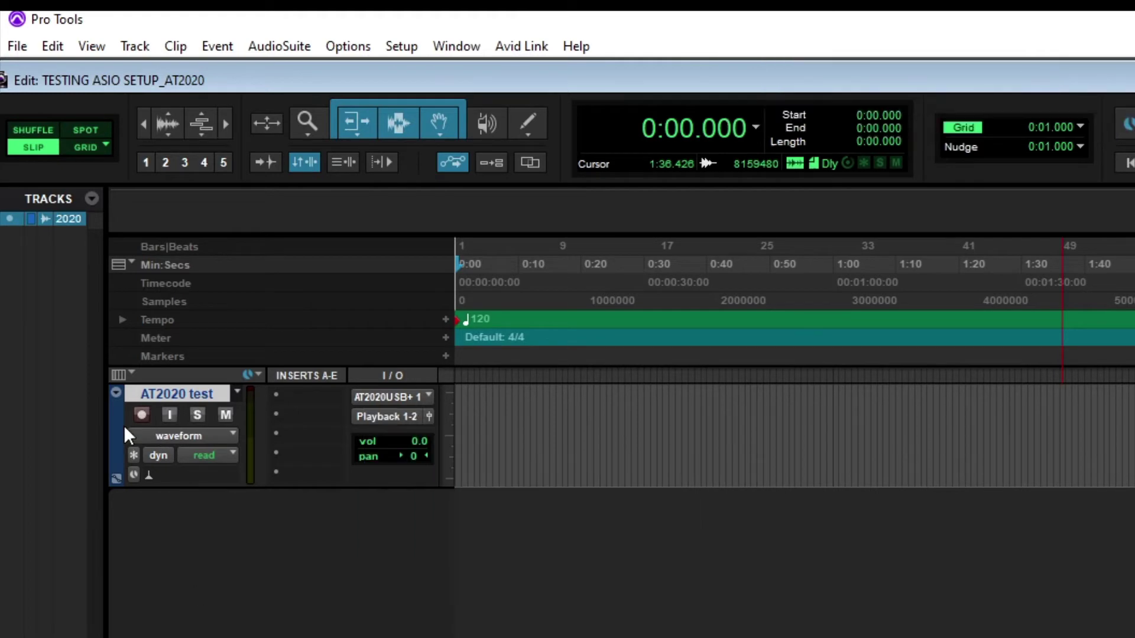
{"action": "left_click", "coordinate": [140, 414]}
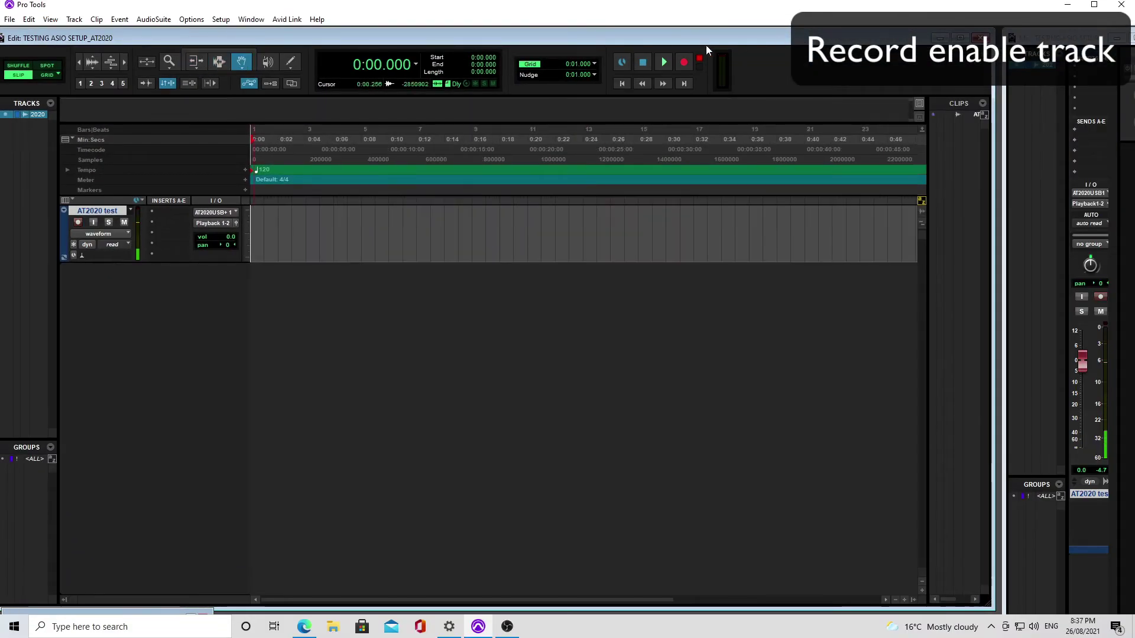
{"action": "right_click", "coordinate": [137, 237]}
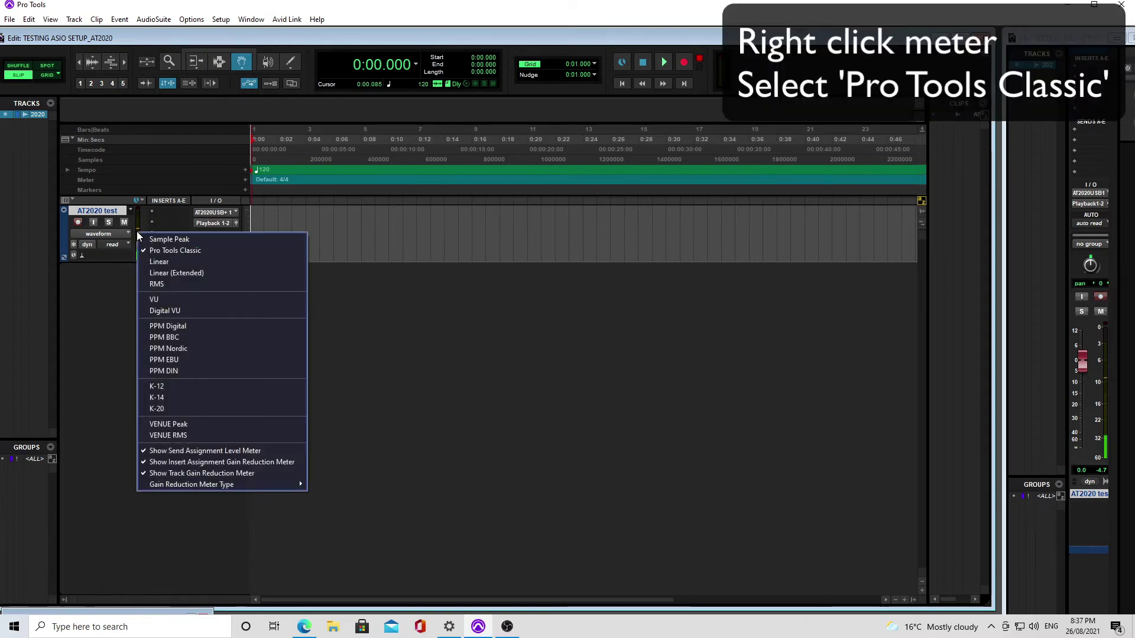
{"action": "left_click", "coordinate": [176, 253]}
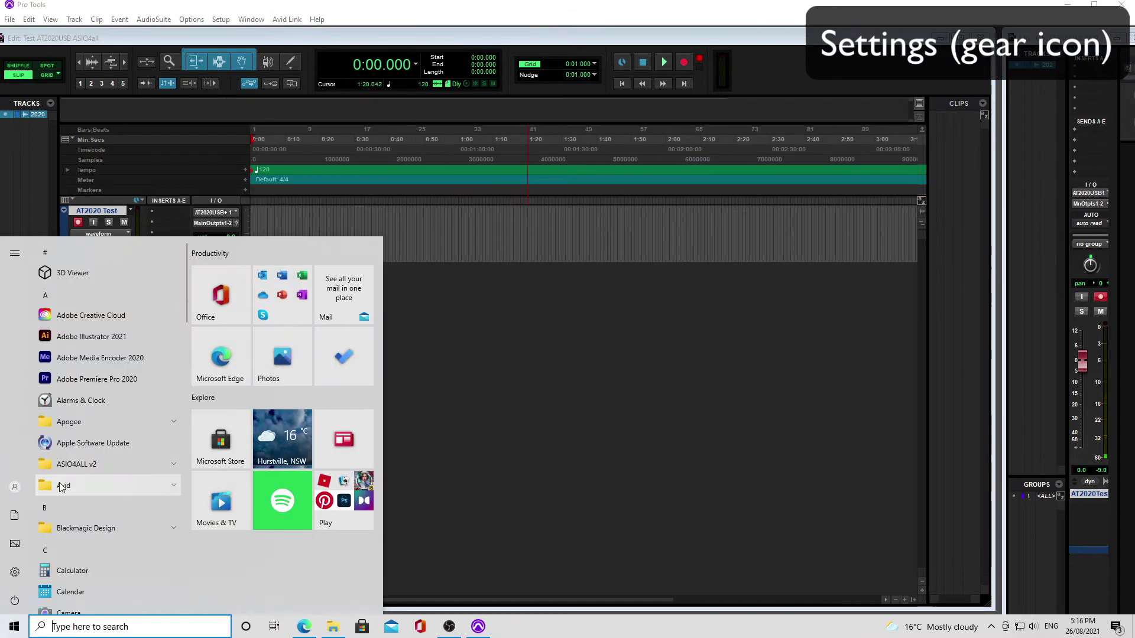
- In Settings > System > Sound, check the input device and raise the AT2020USB+ volume from 51 to 92
{"action": "mouse_move", "coordinate": [14, 576]}
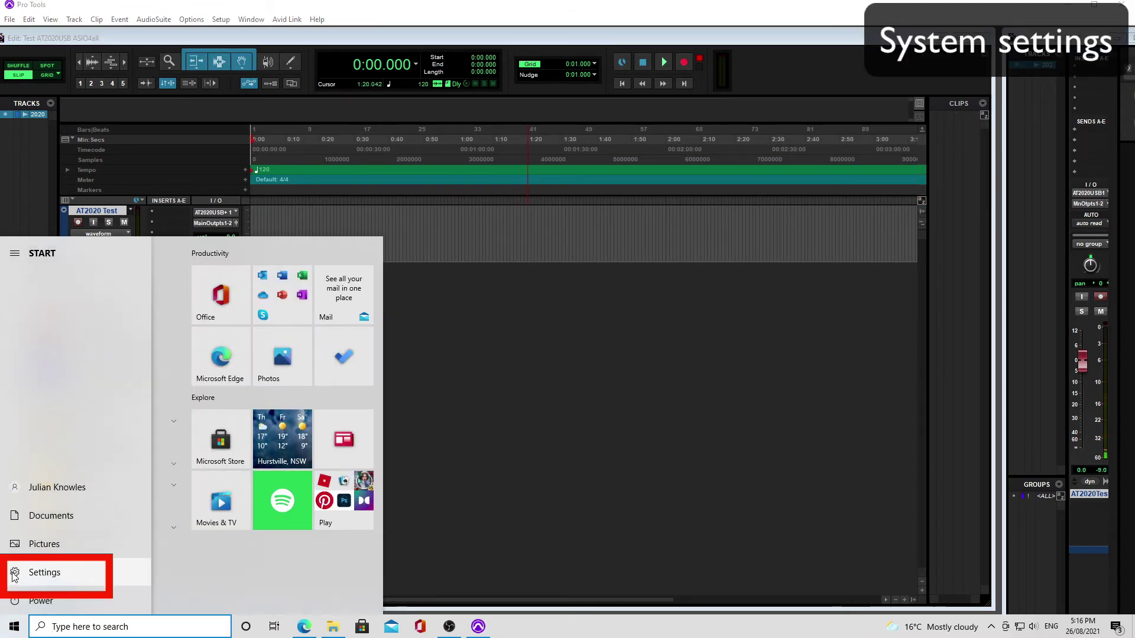
{"action": "left_click", "coordinate": [15, 573]}
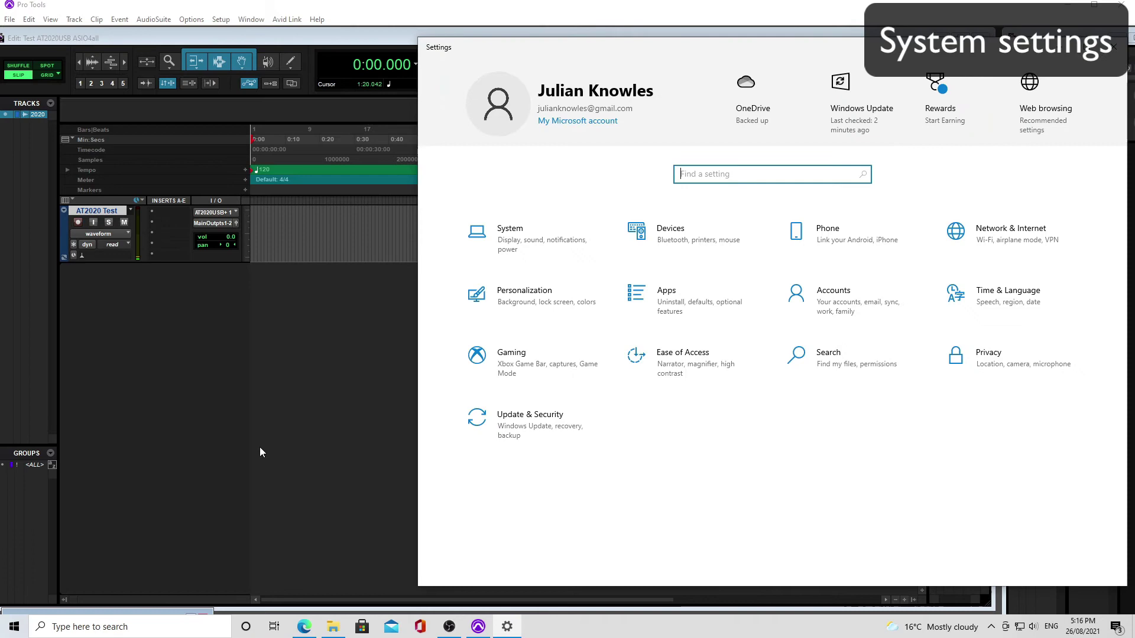
{"action": "left_click", "coordinate": [474, 232]}
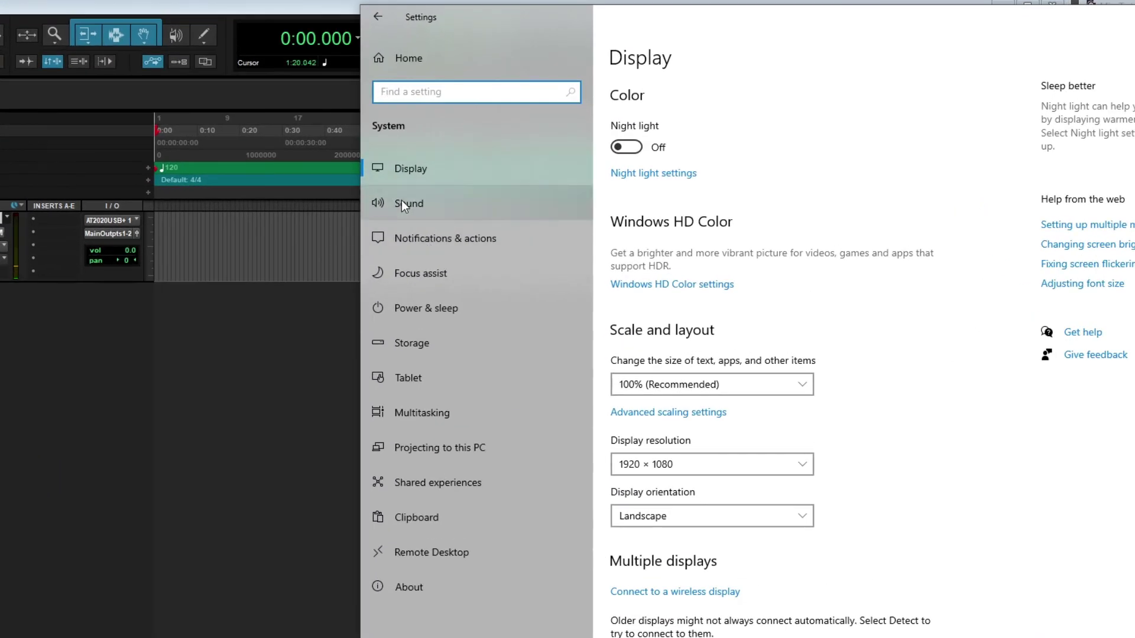
{"action": "left_click", "coordinate": [402, 204]}
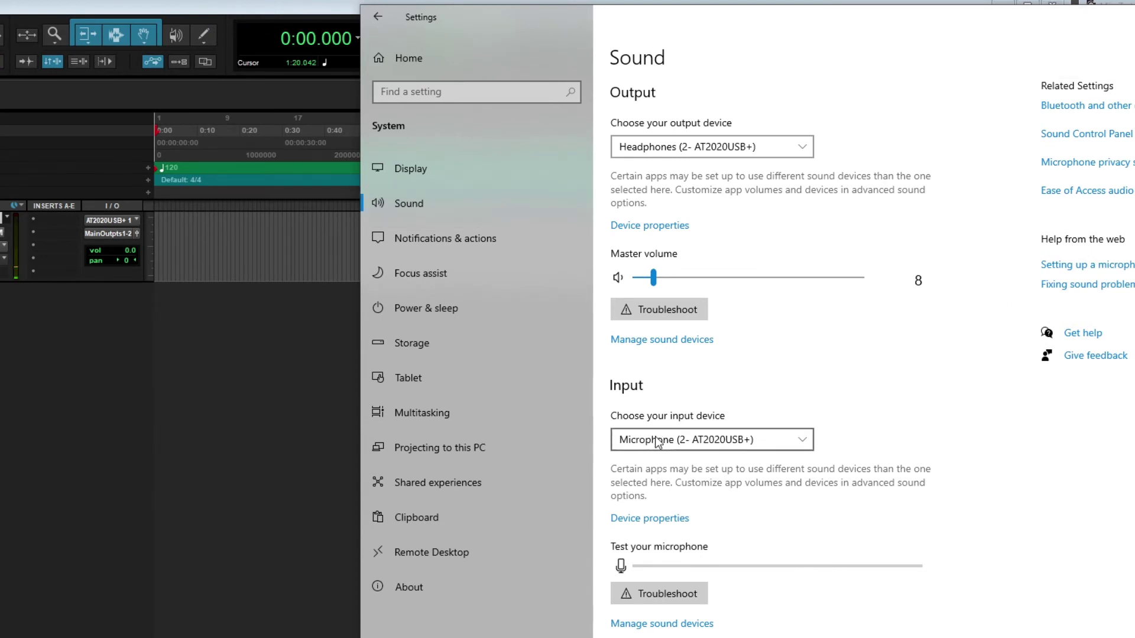
{"action": "left_click", "coordinate": [804, 443]}
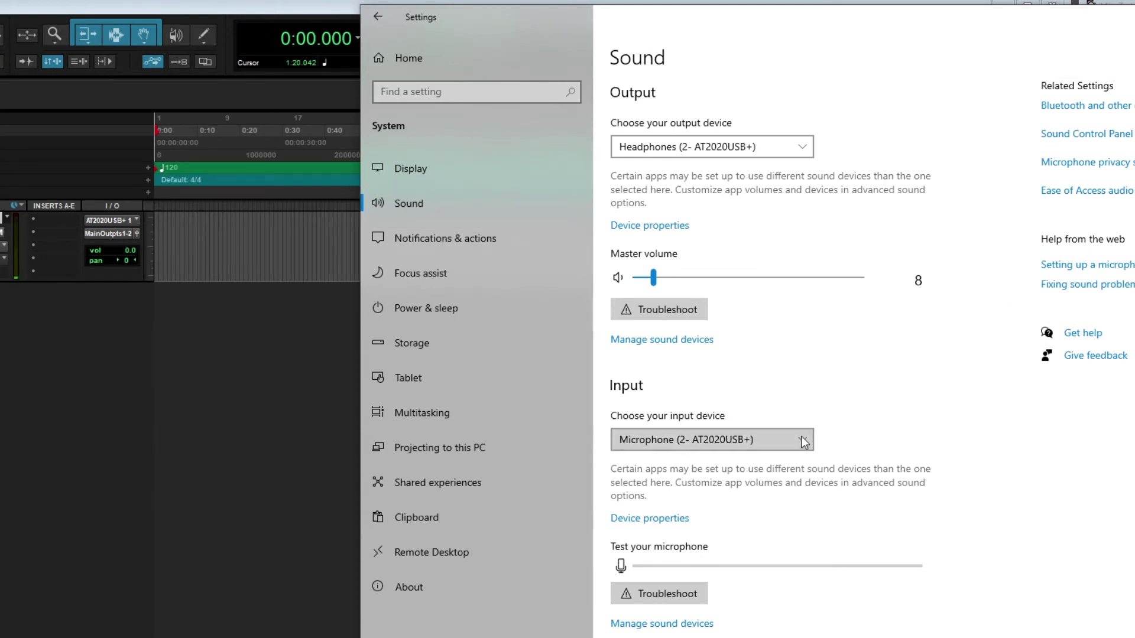
{"action": "left_click", "coordinate": [1020, 427]}
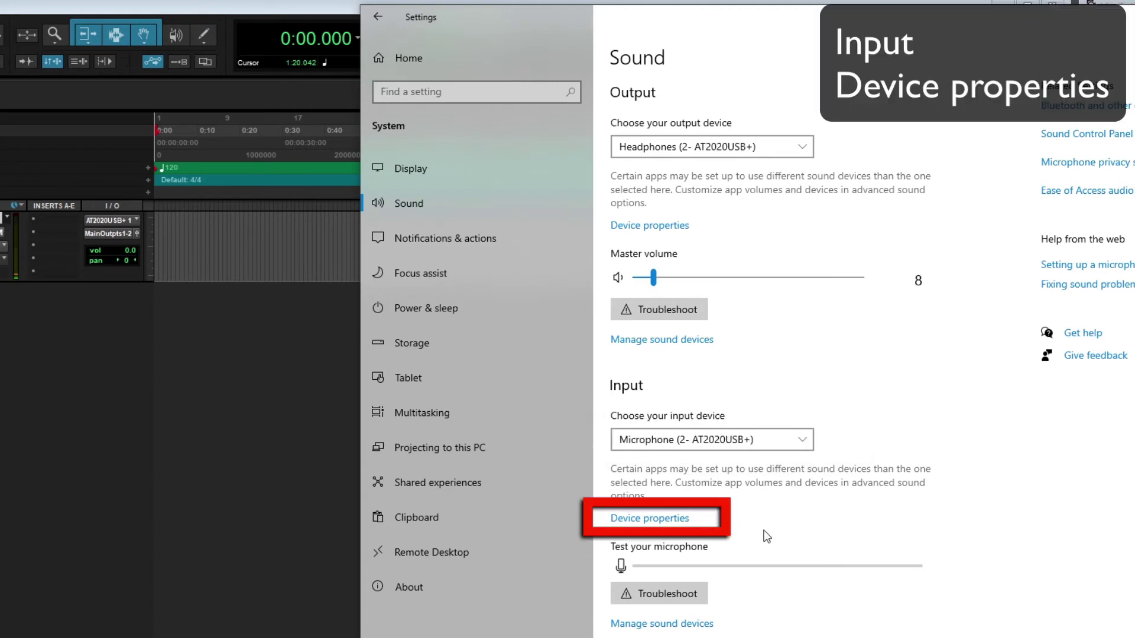
{"action": "left_click", "coordinate": [657, 519]}
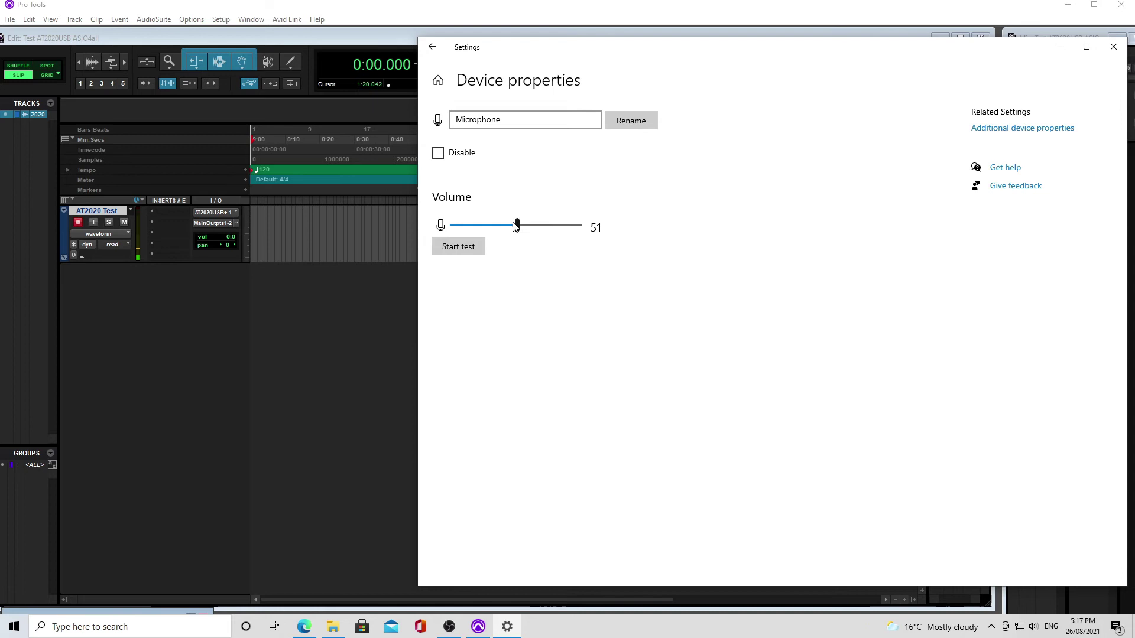
{"action": "left_click_drag", "start_coordinate": [516, 226], "coordinate": [567, 229]}
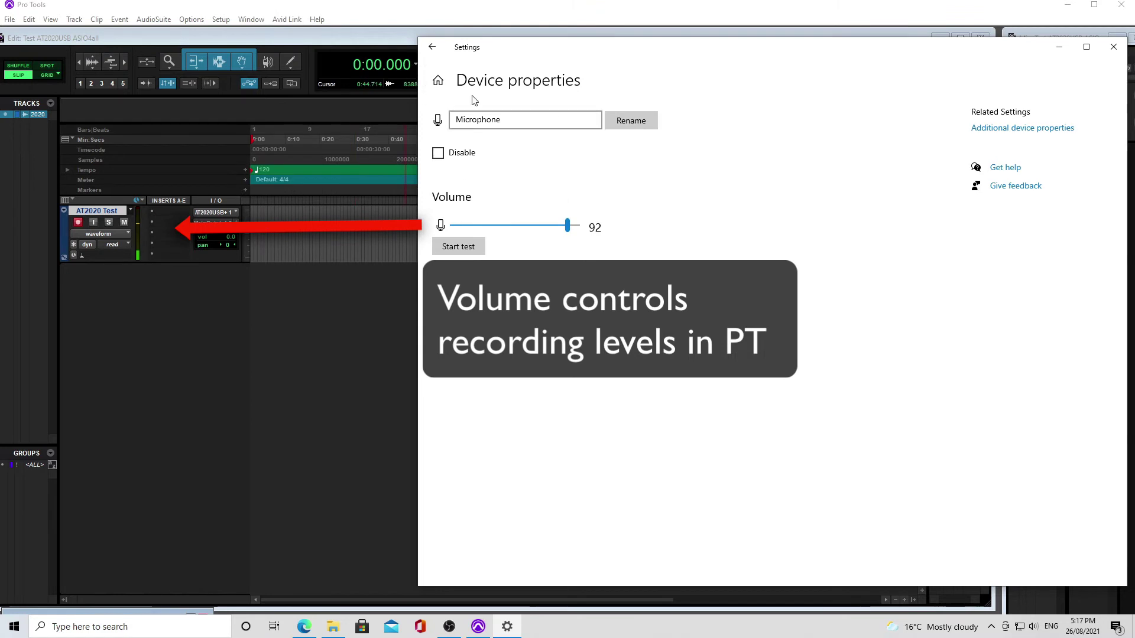
- Close Windows Settings and enable Low Latency Monitoring from Pro Tools' Options menu
{"action": "left_click", "coordinate": [1059, 47]}
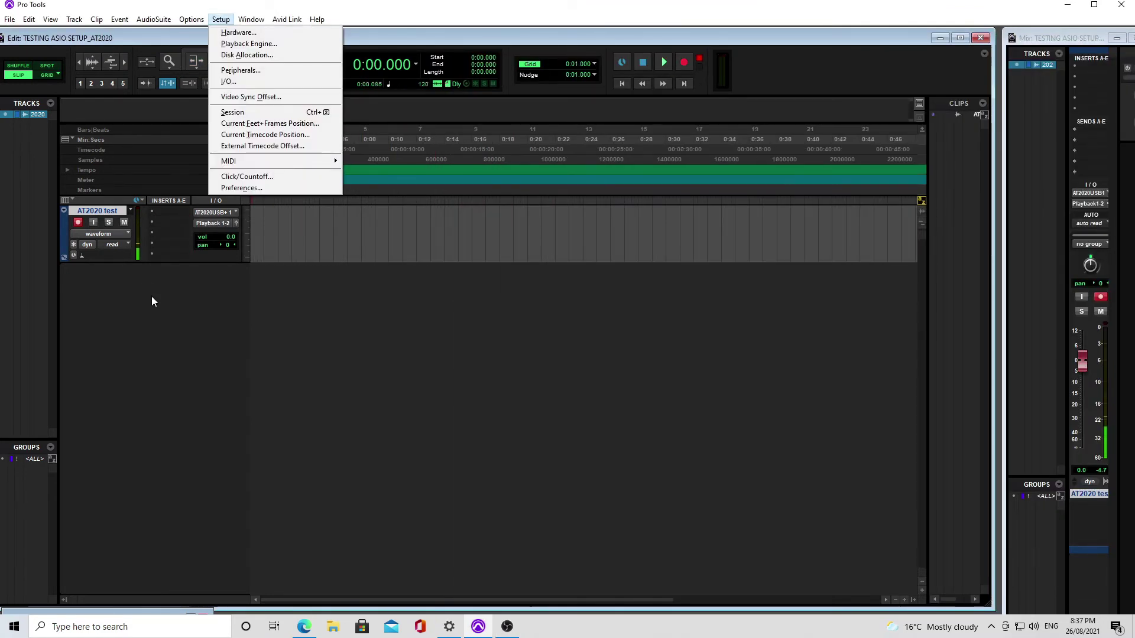
{"action": "left_click", "coordinate": [151, 324]}
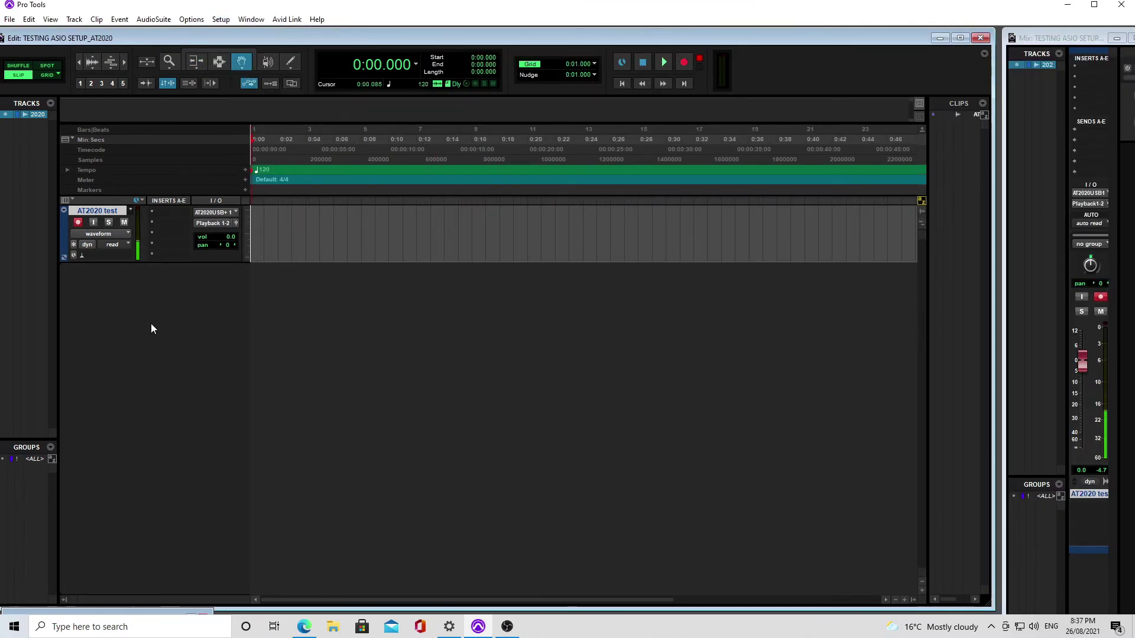
{"action": "left_click", "coordinate": [191, 20]}
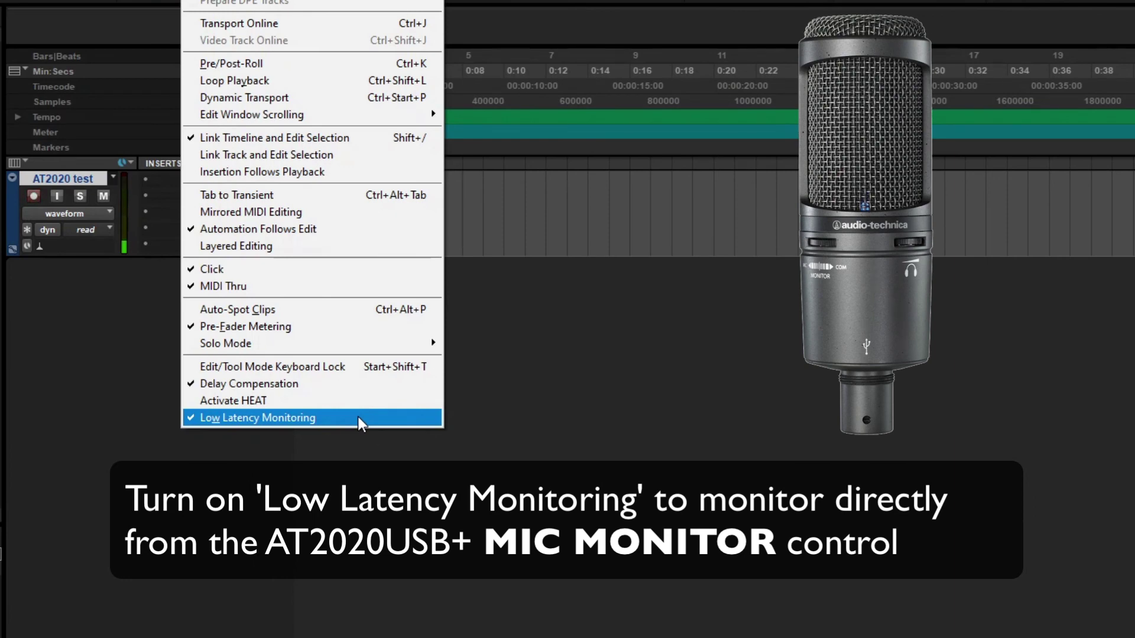
{"action": "left_click", "coordinate": [211, 605]}
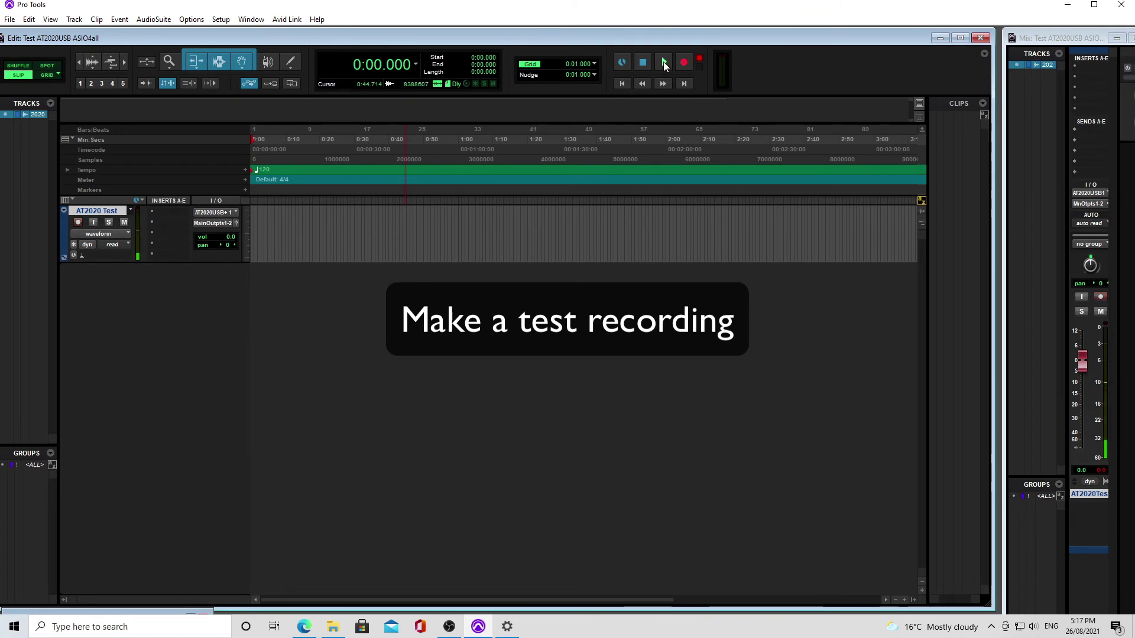
- Record the AT2020 Test_01 take on the AT2020 test track, then stop and play it back
{"action": "left_click", "coordinate": [665, 63]}
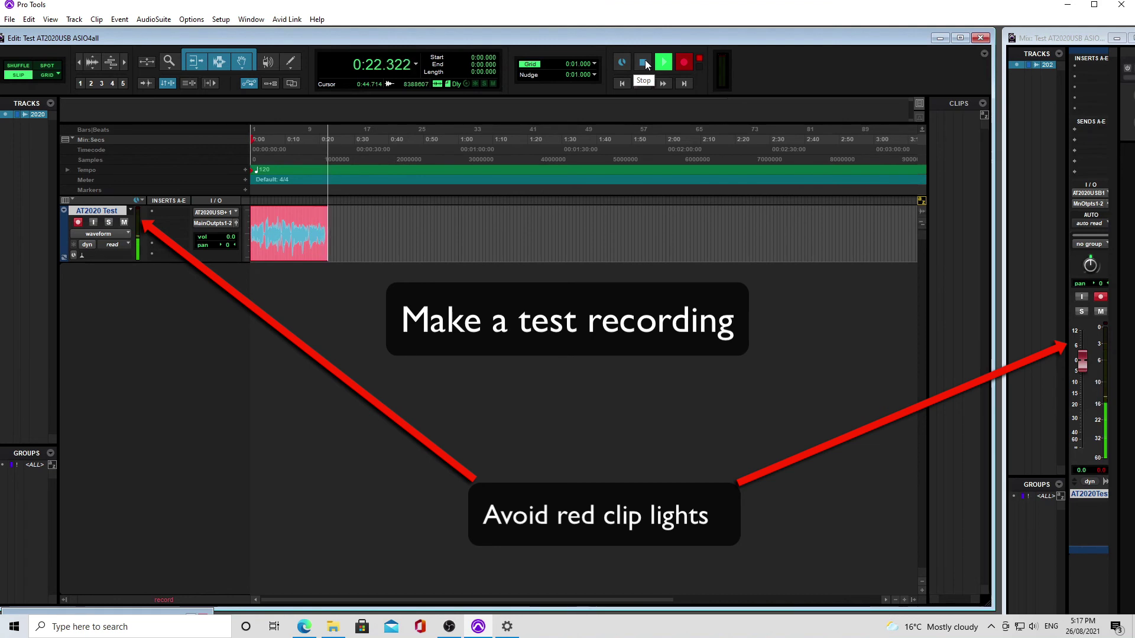
{"action": "key", "text": "ctrl+bracketright"}
{"action": "key", "text": "ctrl+bracketright"}
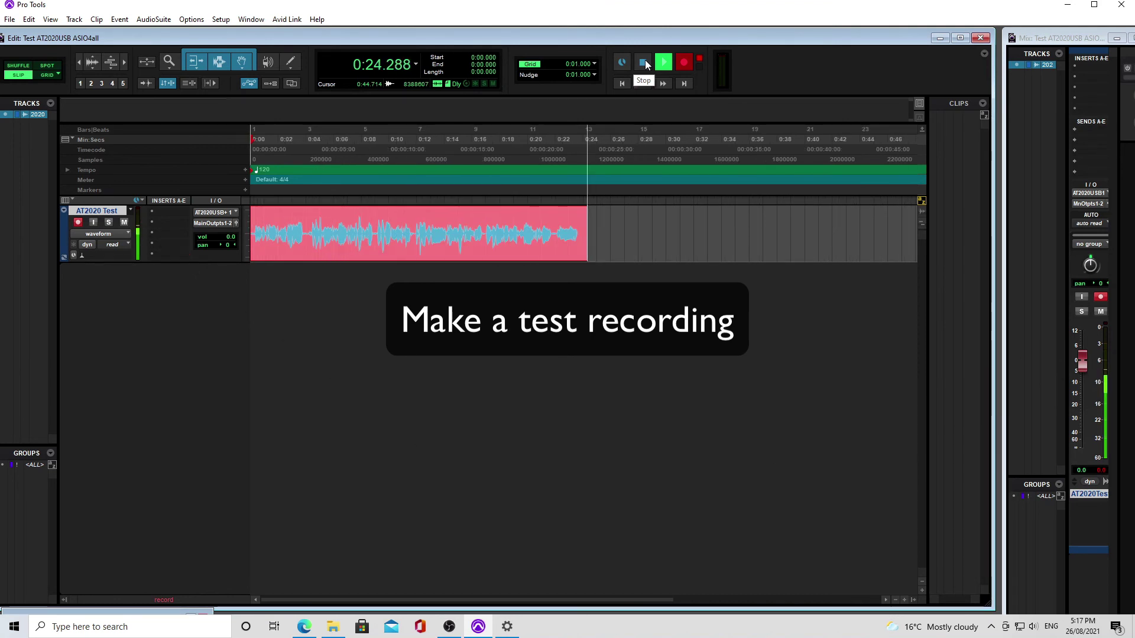
{"action": "key", "text": "ctrl+bracketright"}
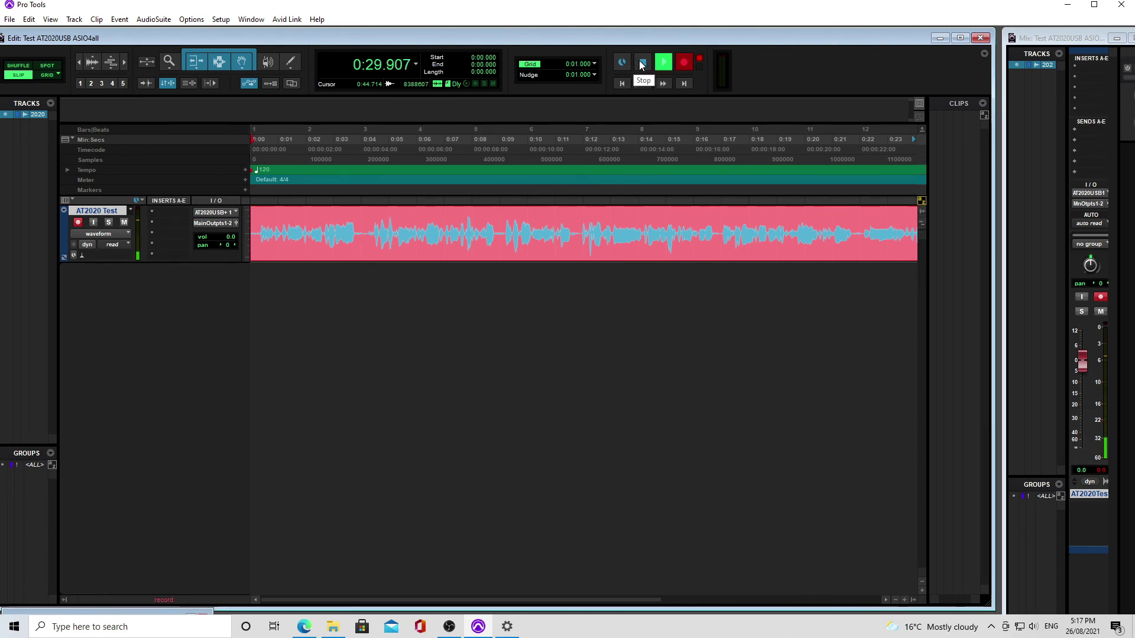
{"action": "left_click", "coordinate": [642, 63]}
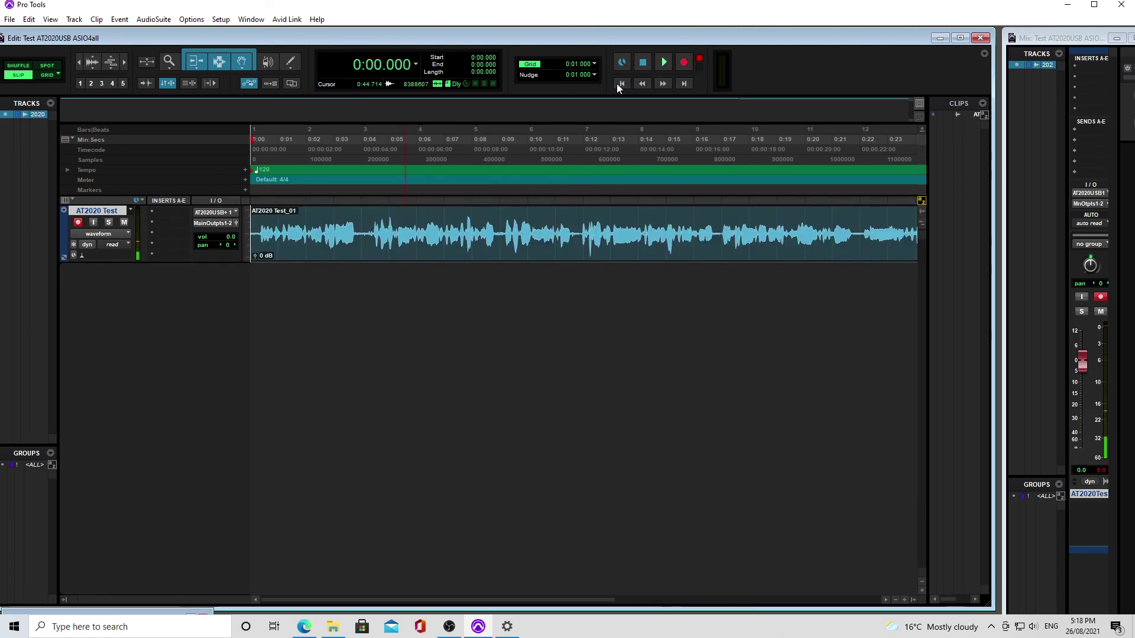
{"action": "left_click", "coordinate": [664, 63]}
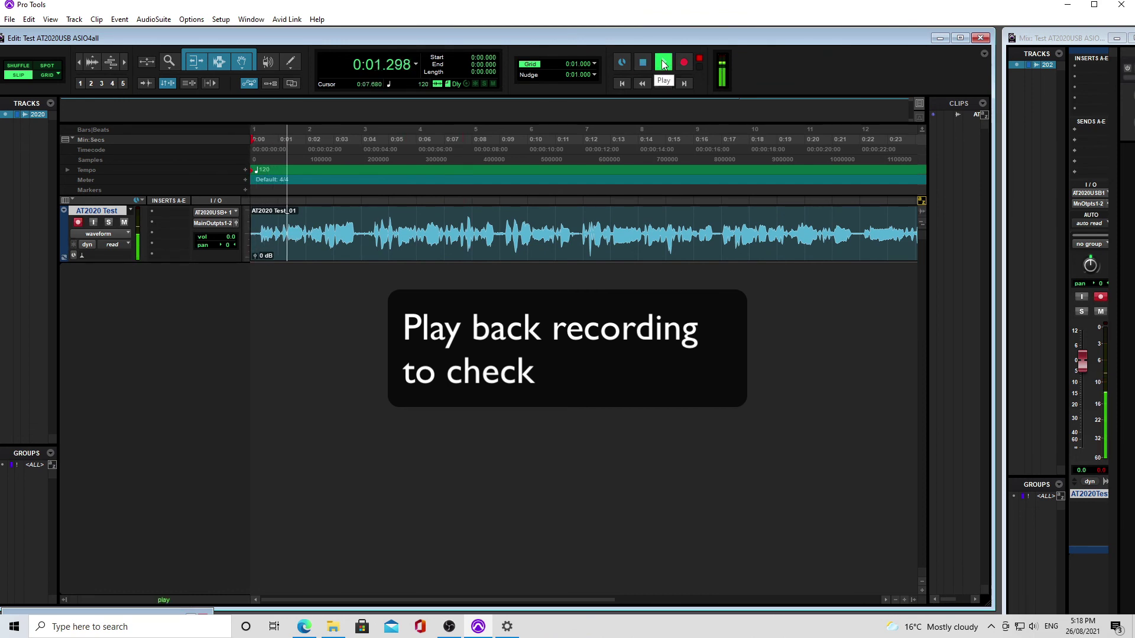